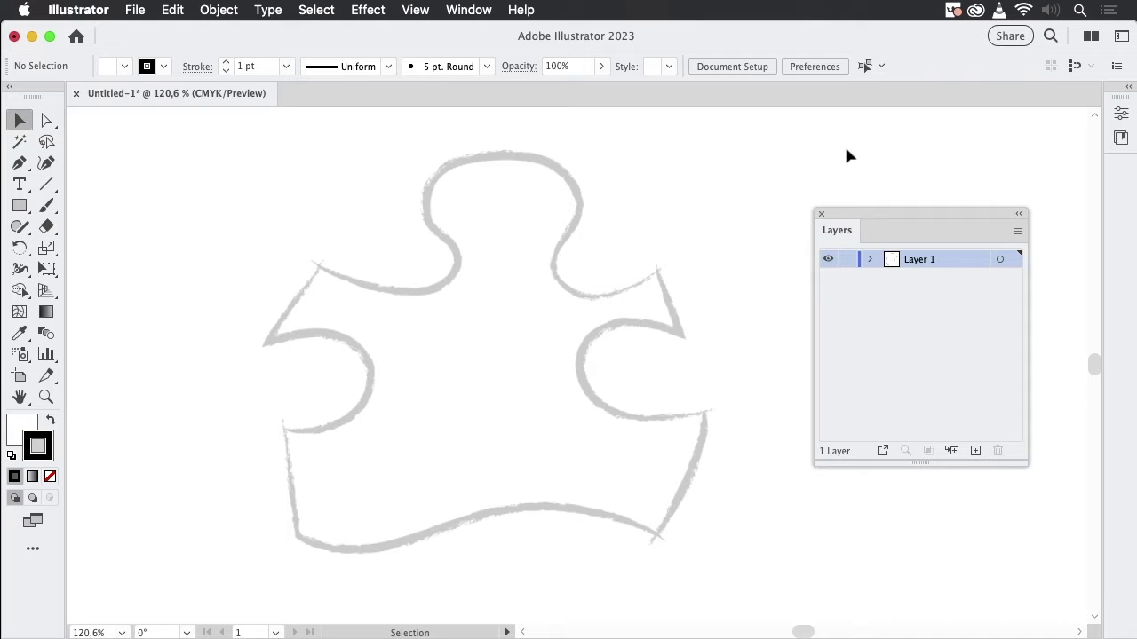
# - Select the placed puzzle sketch and turn off Smart Guides
pyautogui.press('super+v')
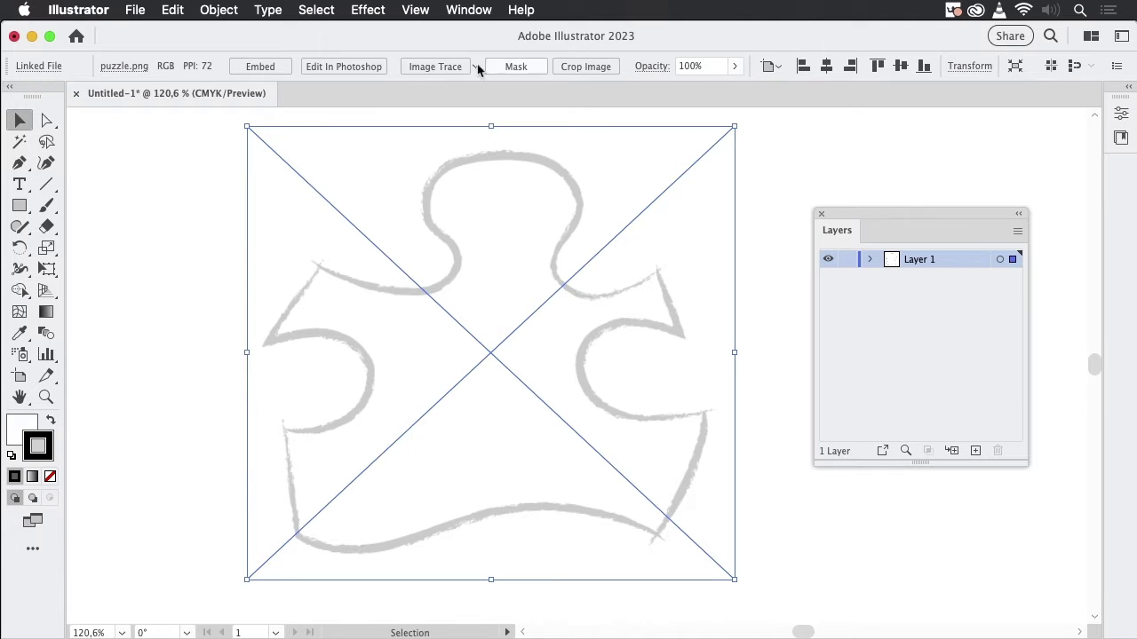
pyautogui.click(415, 10)
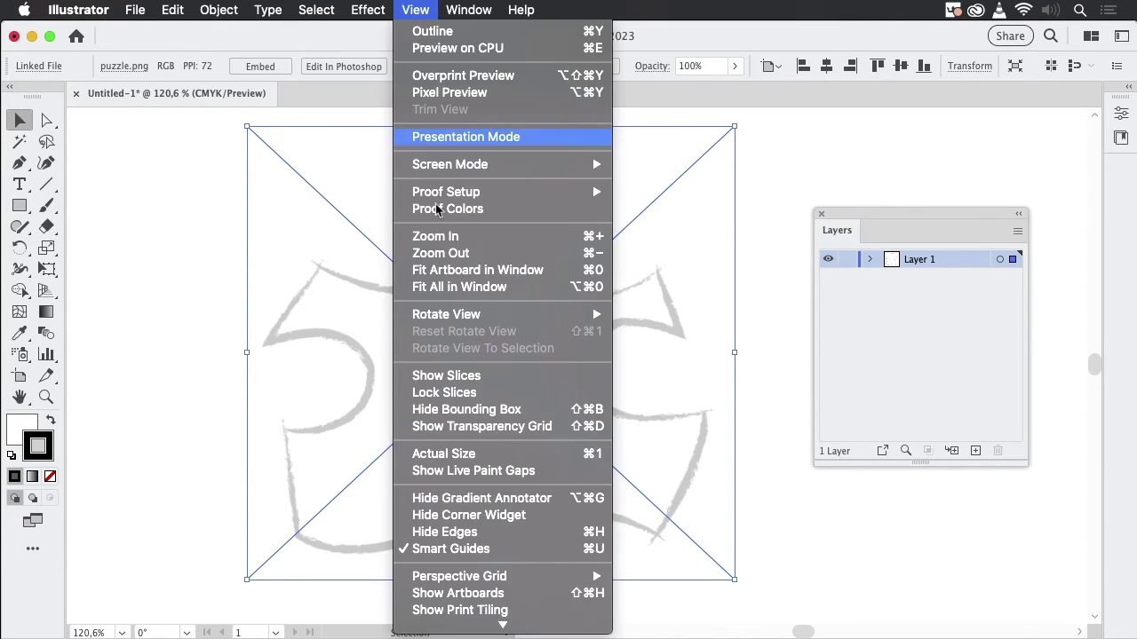
pyautogui.click(521, 551)
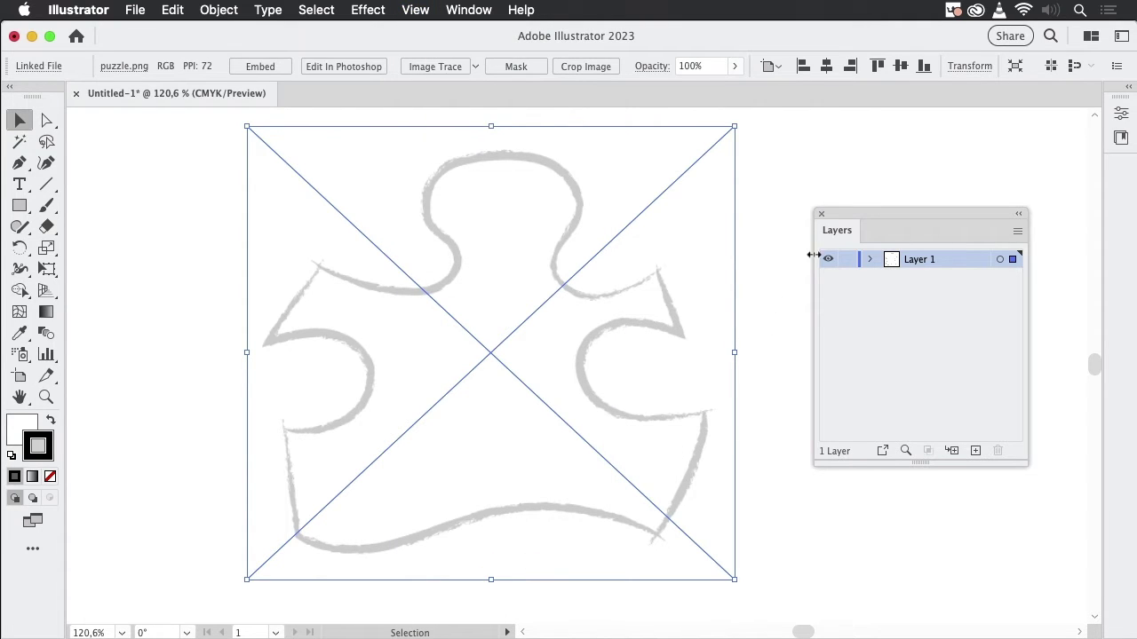
# - Turn Layer 1, which holds the linked sketch, into a template layer with its images dimmed to 80%
pyautogui.click(869, 258)
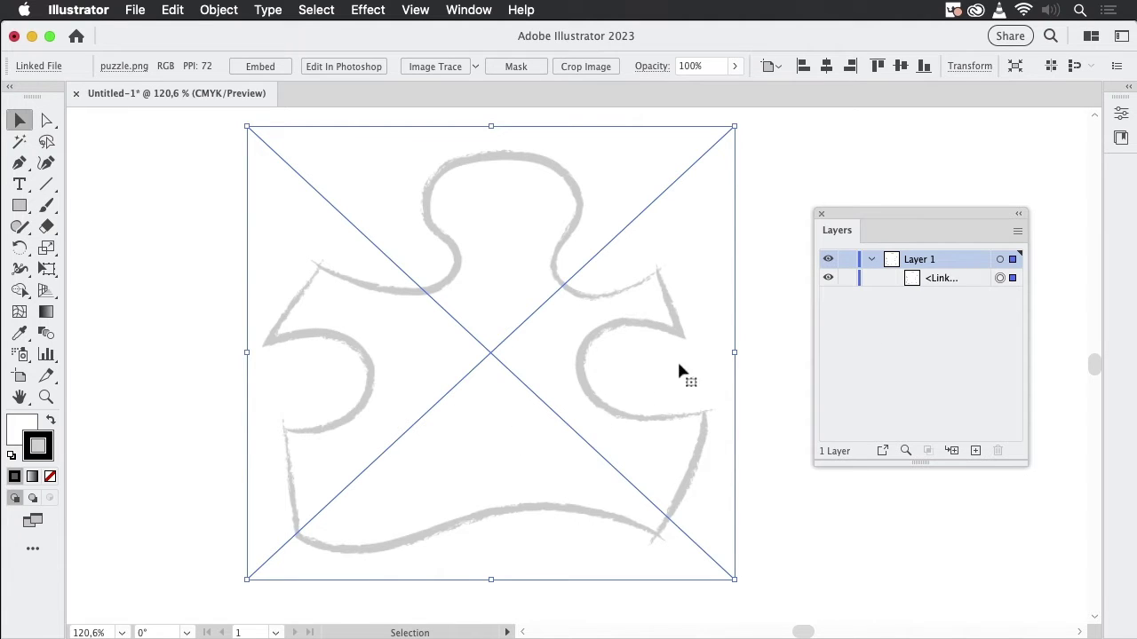
pyautogui.doubleClick(956, 262)
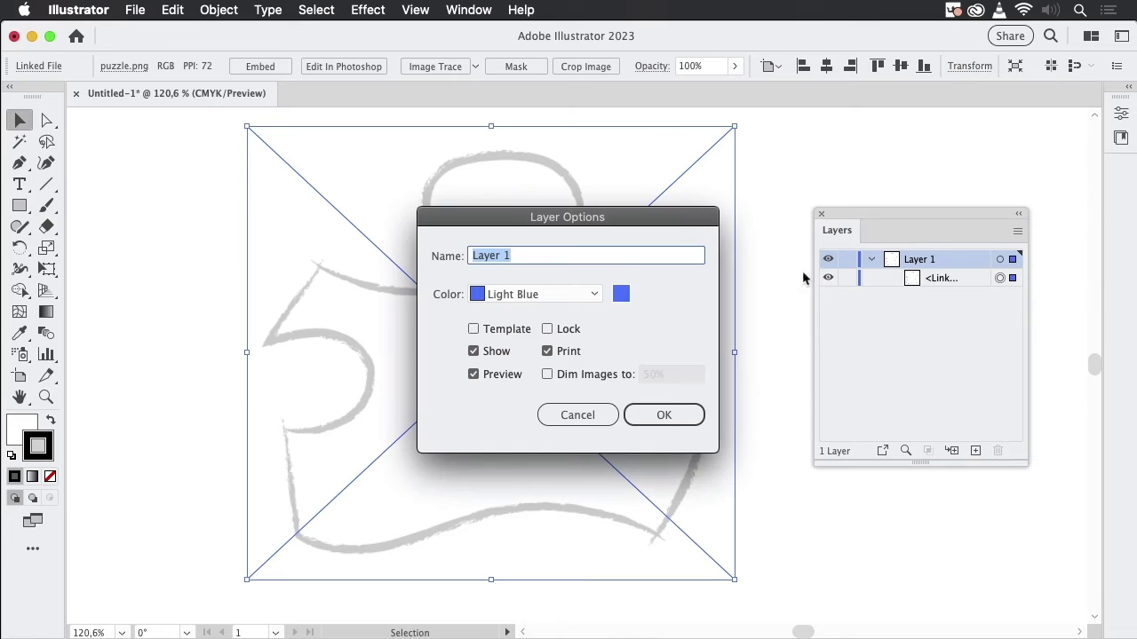
pyautogui.click(522, 330)
pyautogui.click(680, 417)
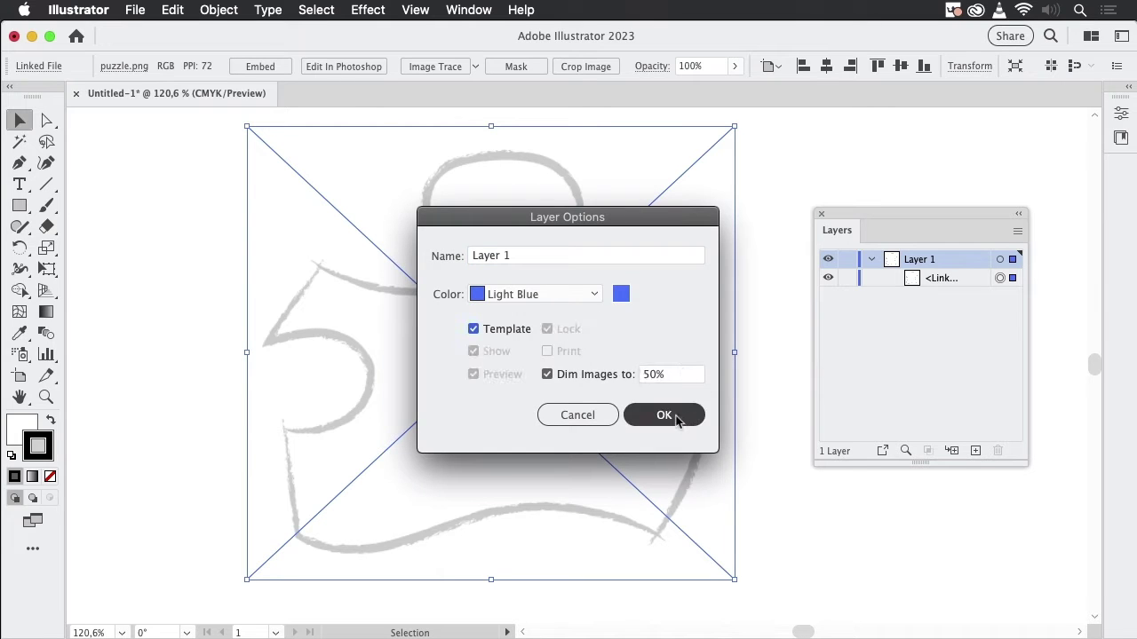
pyautogui.click(677, 379)
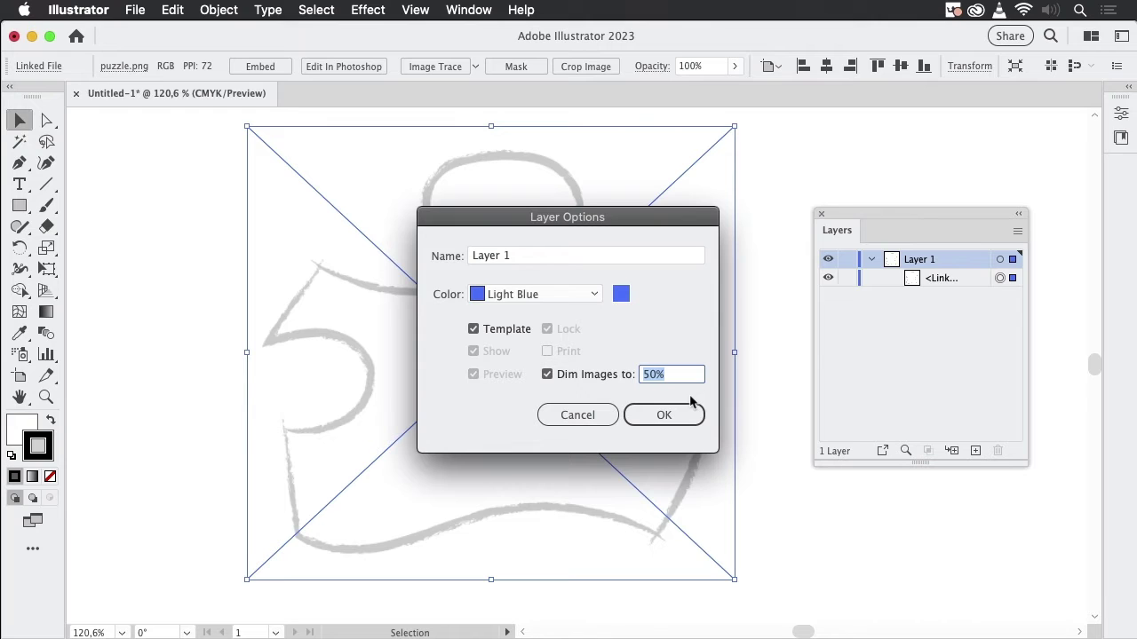
pyautogui.write('80')
pyautogui.click(680, 416)
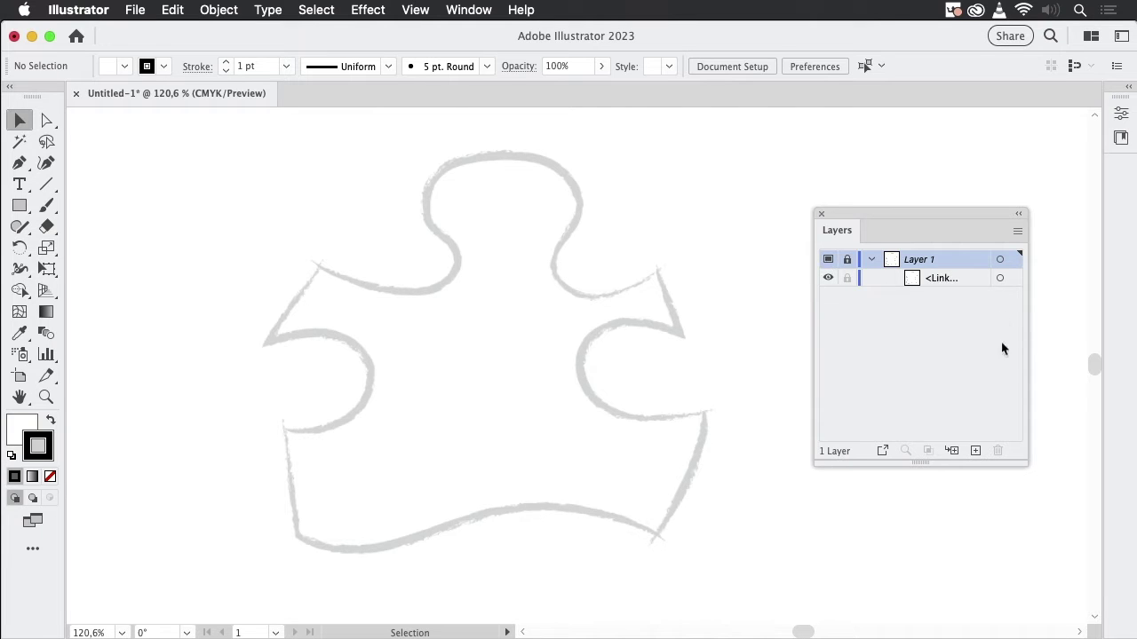
# - Add a new layer above the template layer and name it Drawing
pyautogui.click(975, 450)
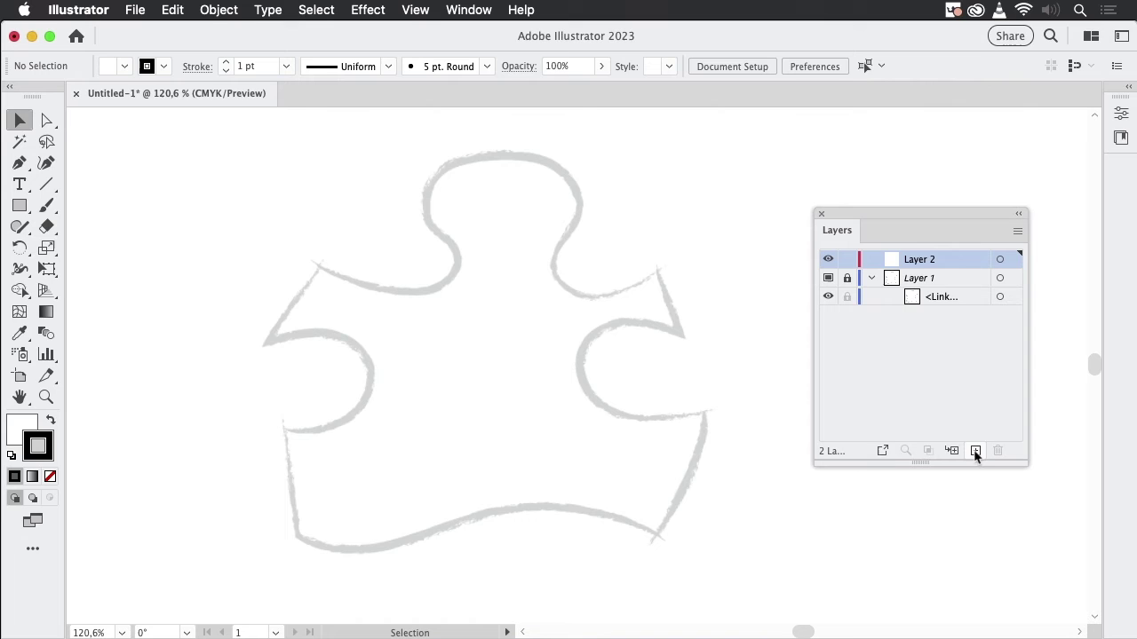
pyautogui.doubleClick(925, 262)
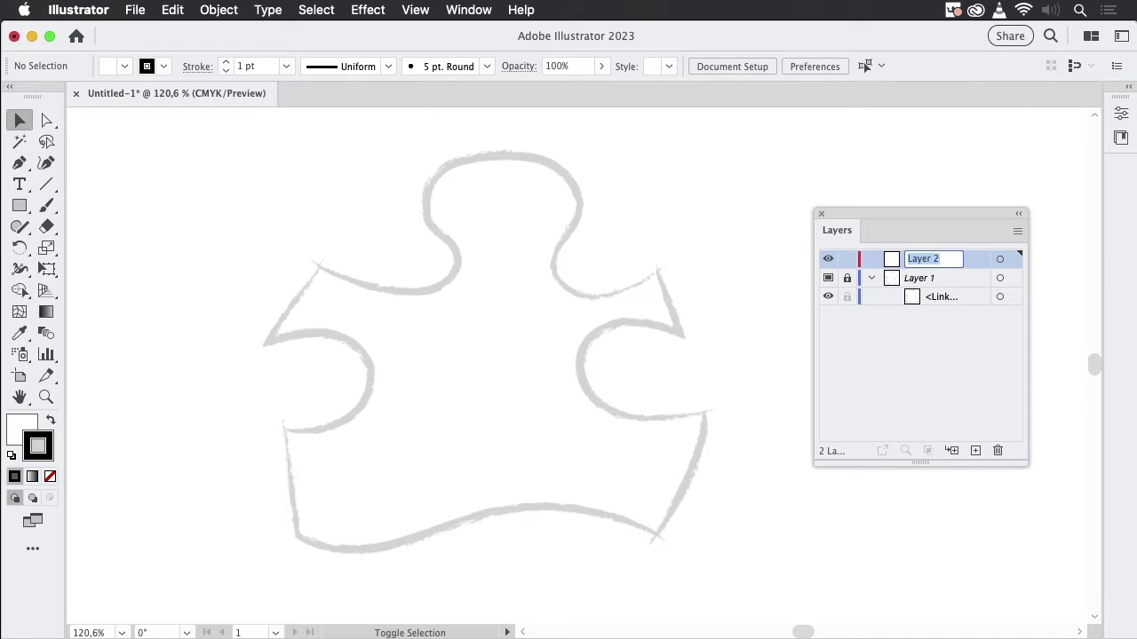
pyautogui.write('Drawing')
pyautogui.press('Return')
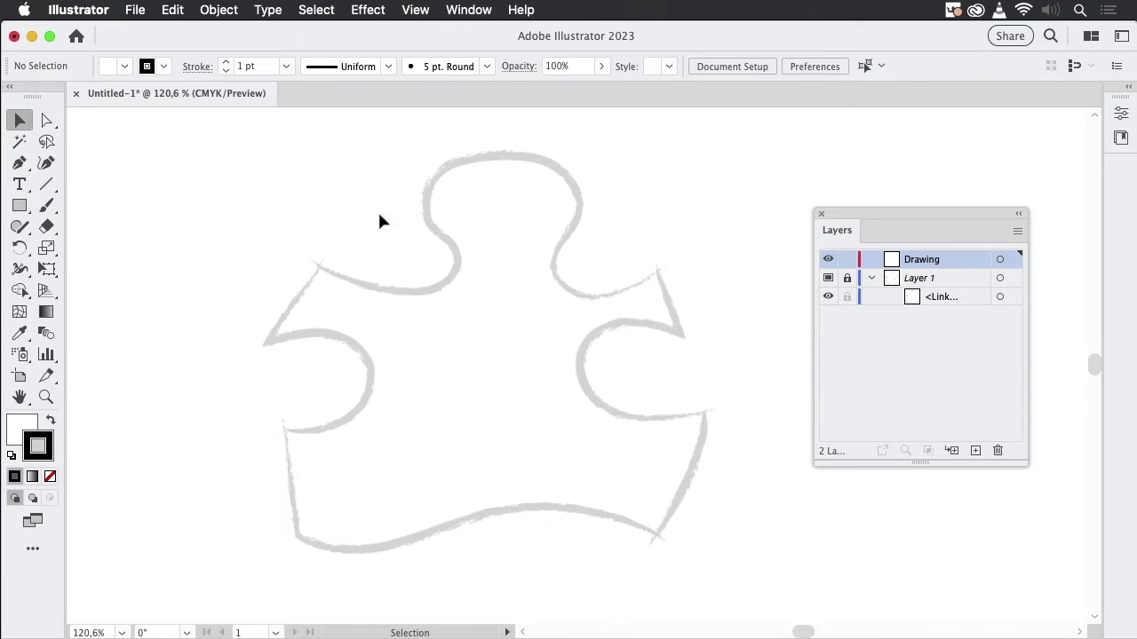
# - With the Pen tool, draw a straight segment from the puzzle's lower-left corner up to the lower end of the left notch
pyautogui.click(21, 171)
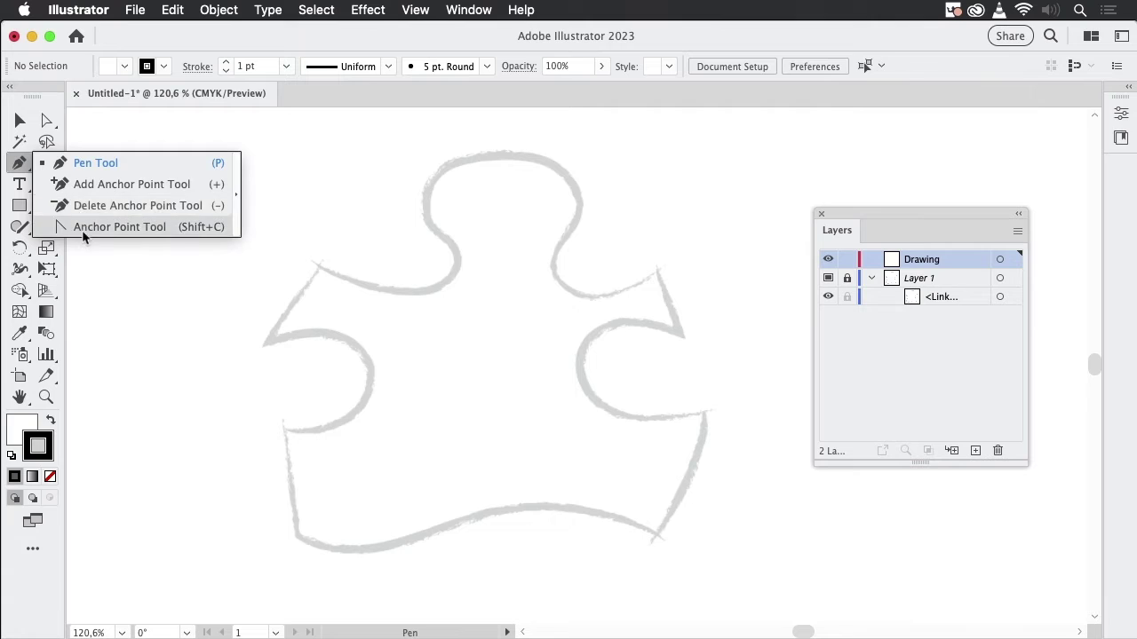
pyautogui.click(19, 165)
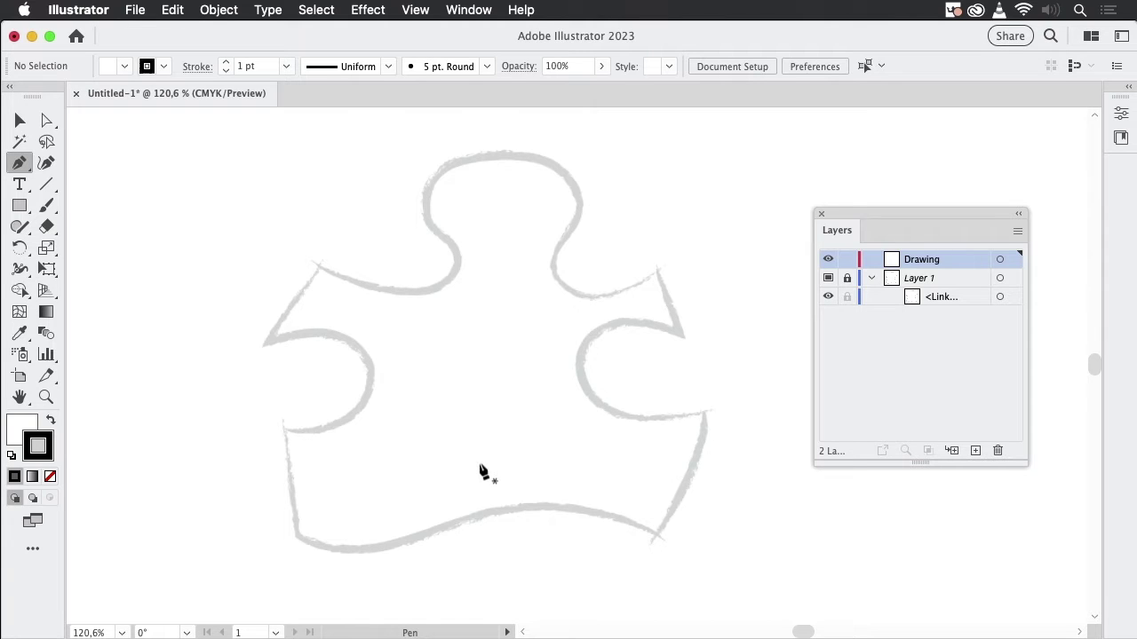
pyautogui.click(295, 534)
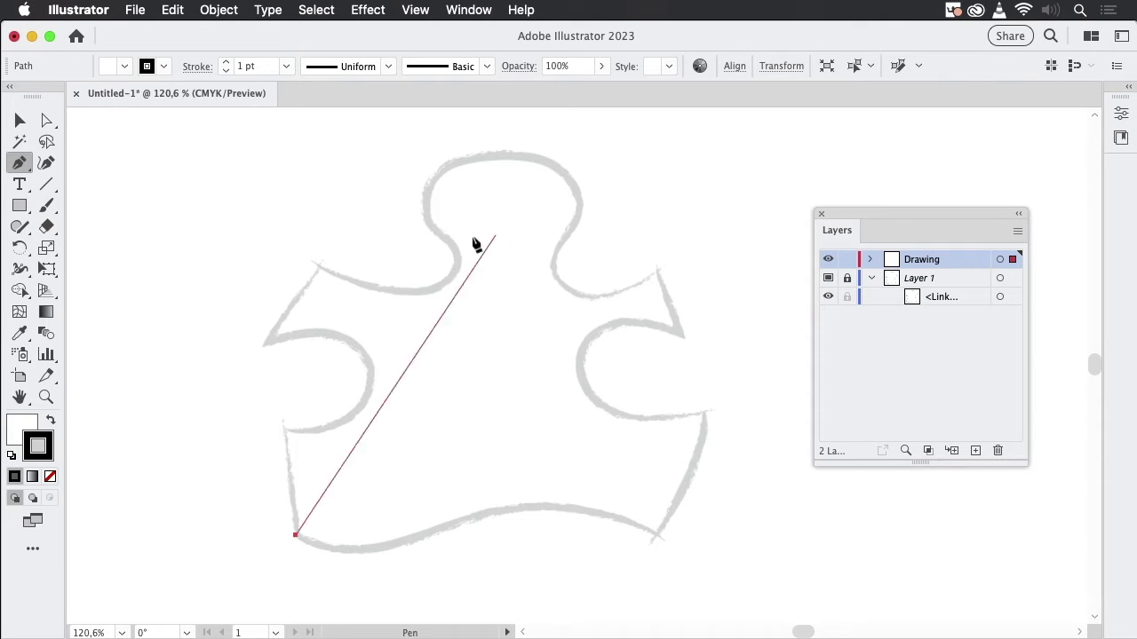
pyautogui.click(289, 463)
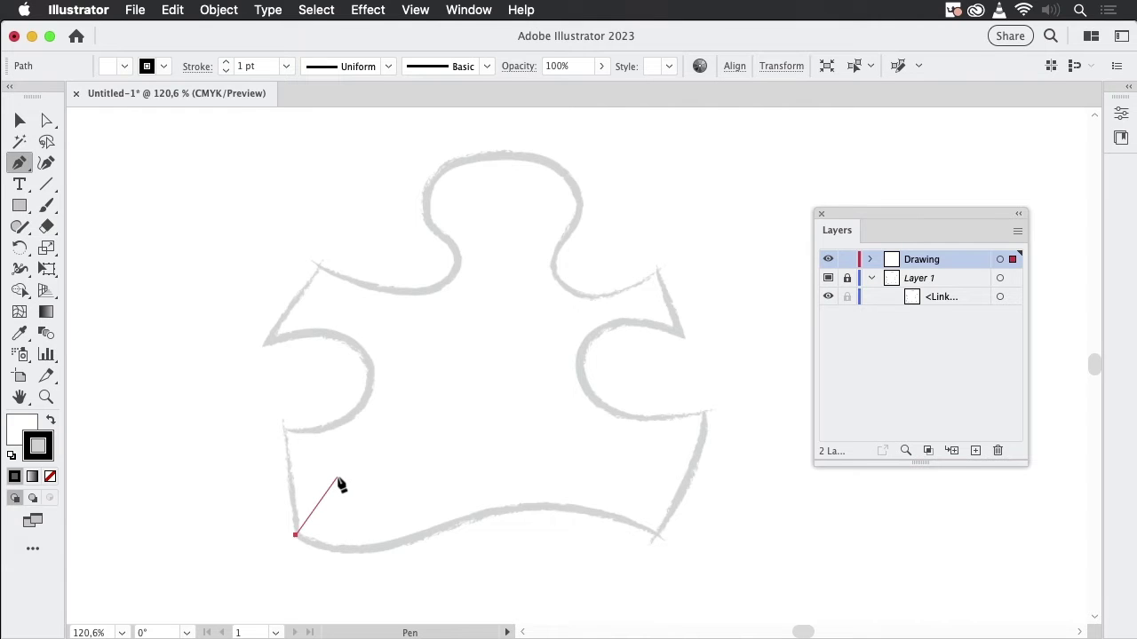
pyautogui.click(283, 426)
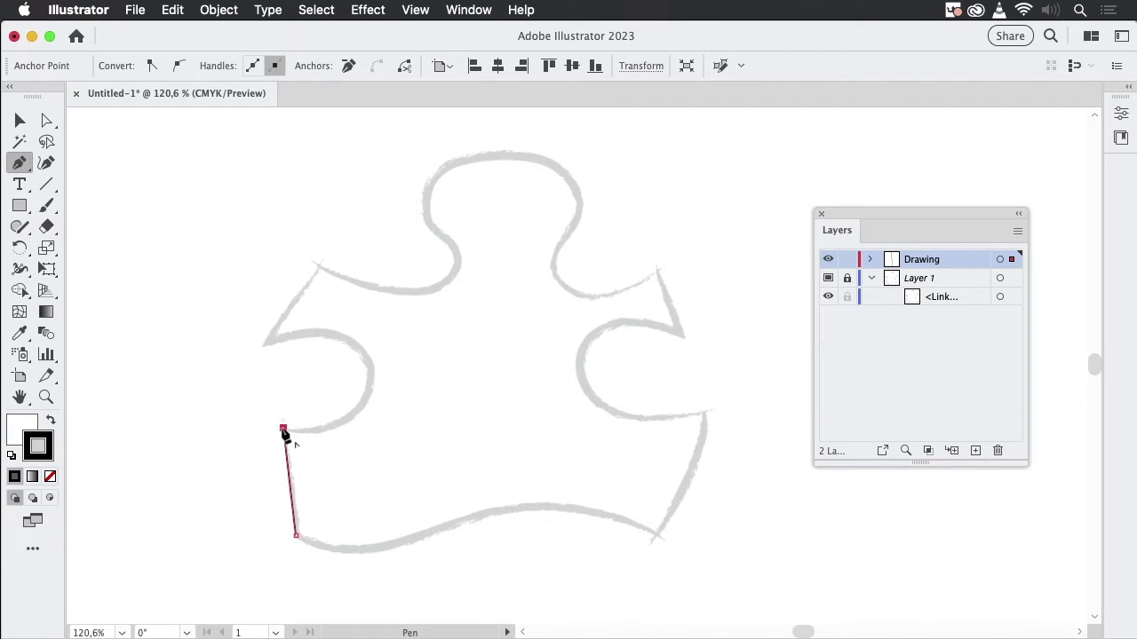
# - Trace the left notch with two curved segments and remove the outgoing handle at its upper tip to make a corner
pyautogui.moveTo(284, 430); pyautogui.dragTo(325, 447)
pyautogui.moveTo(373, 374); pyautogui.dragTo(371, 339)
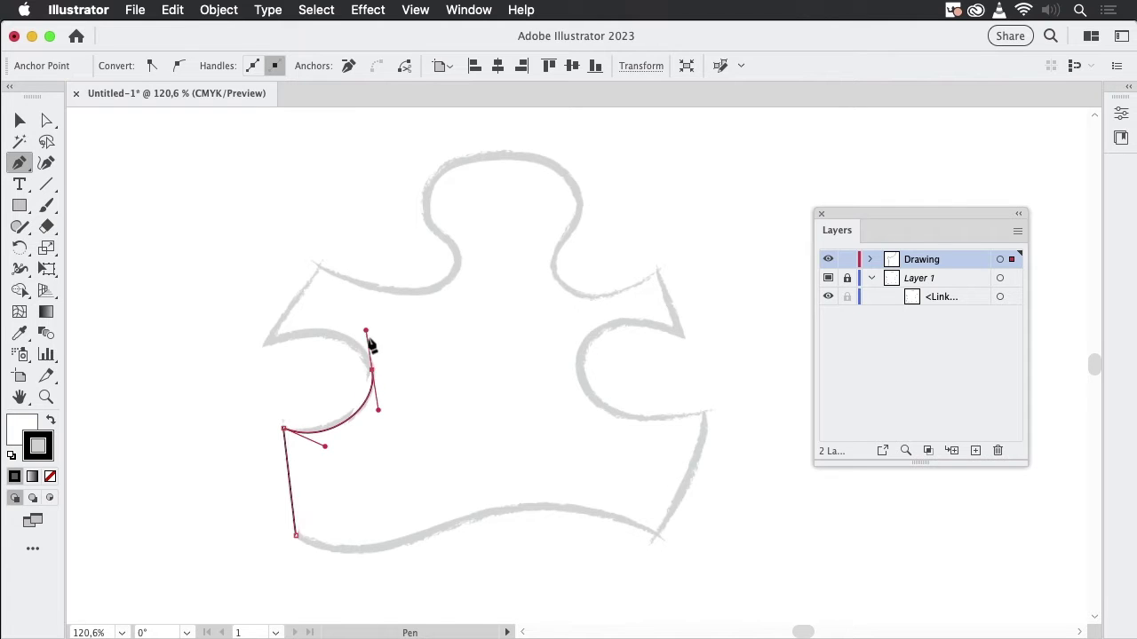
pyautogui.moveTo(269, 342); pyautogui.dragTo(203, 374)
pyautogui.click(267, 342)
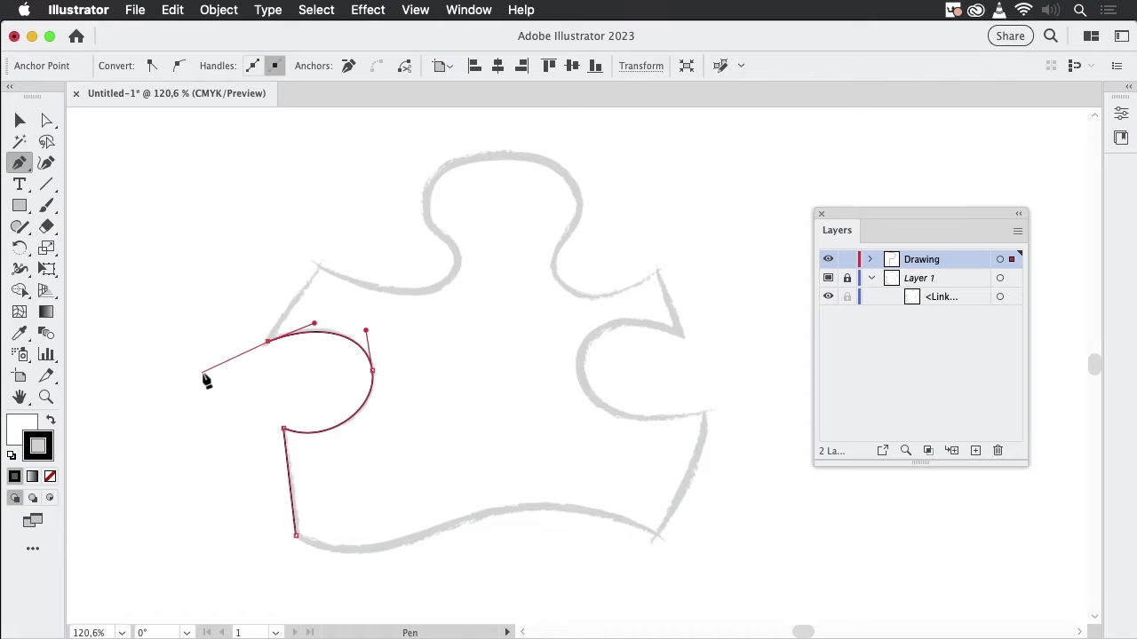
# - Draw a straight segment from the left notch's tip and reposition its end anchor onto the sketch's upper-left corner
pyautogui.moveTo(203, 374); pyautogui.dragTo(300, 238)
pyautogui.keyDown('super'); pyautogui.click(300, 238); pyautogui.keyUp('super')
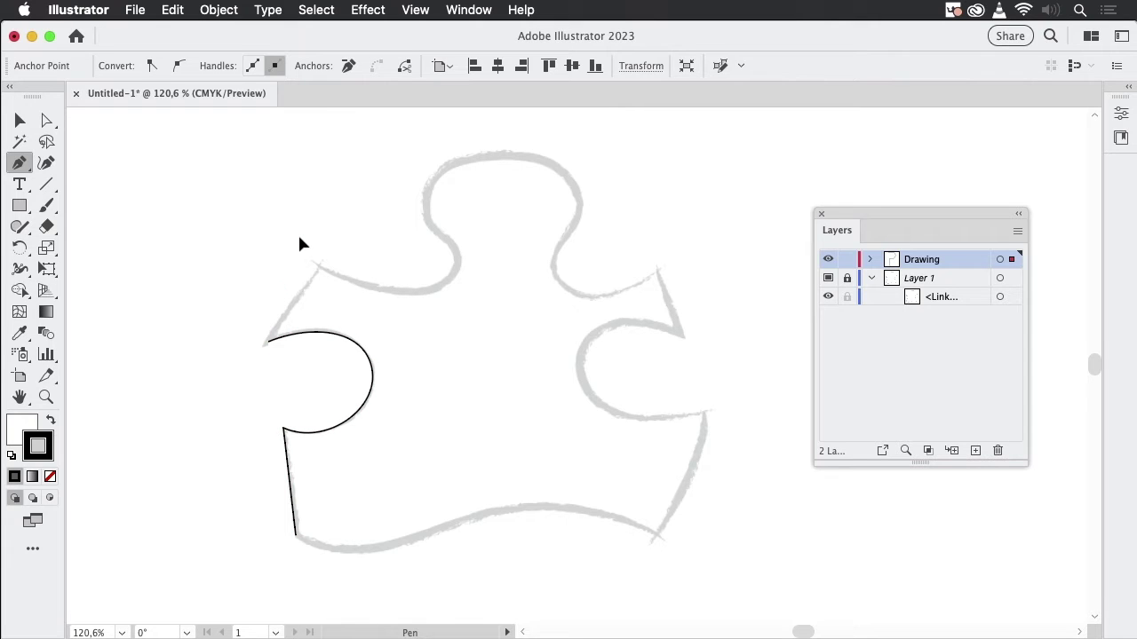
pyautogui.click(297, 236)
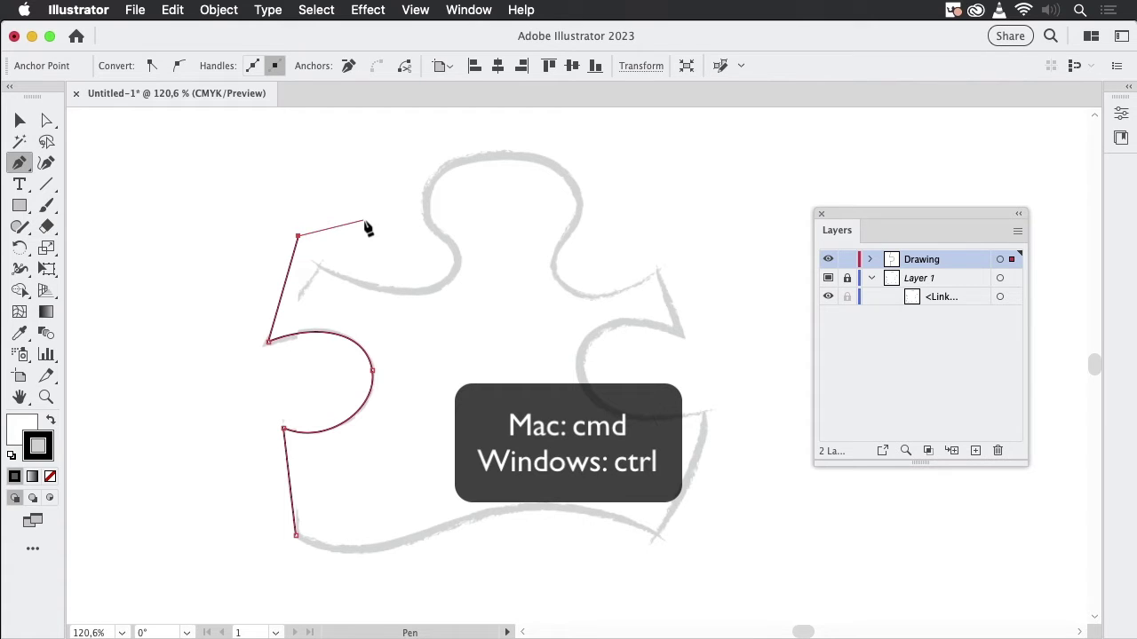
pyautogui.press('super')
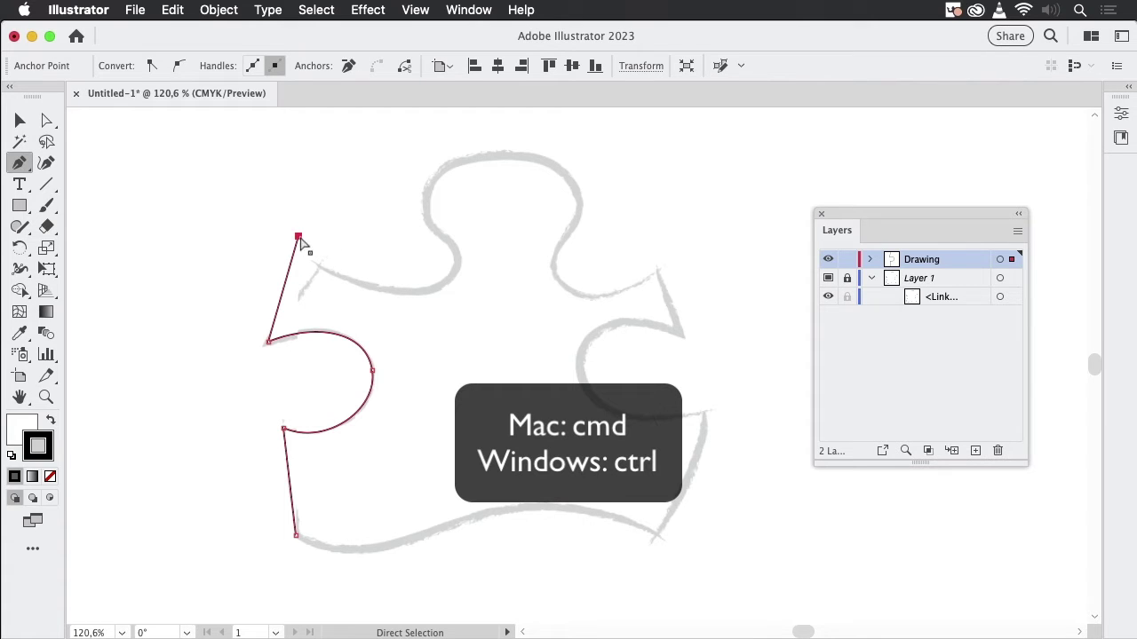
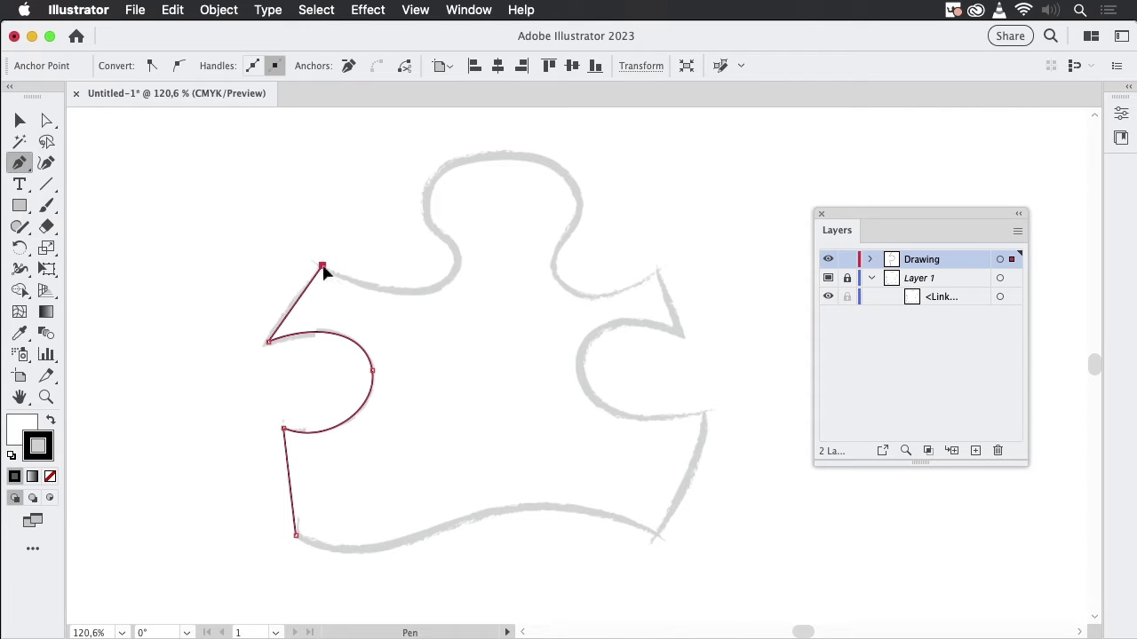
# - Trace the curve from the upper-left corner along the left shoulder and around the left side of the neck
pyautogui.moveTo(321, 266); pyautogui.dragTo(354, 303)
pyautogui.moveTo(433, 291)
pyautogui.mouseDown()
pyautogui.moveTo(492, 263)
pyautogui.moveTo(508, 289)
pyautogui.moveTo(510, 276)
pyautogui.moveTo(483, 276)
pyautogui.moveTo(491, 267)
pyautogui.moveTo(452, 283)
pyautogui.moveTo(465, 281)
pyautogui.mouseUp()
pyautogui.press('space')
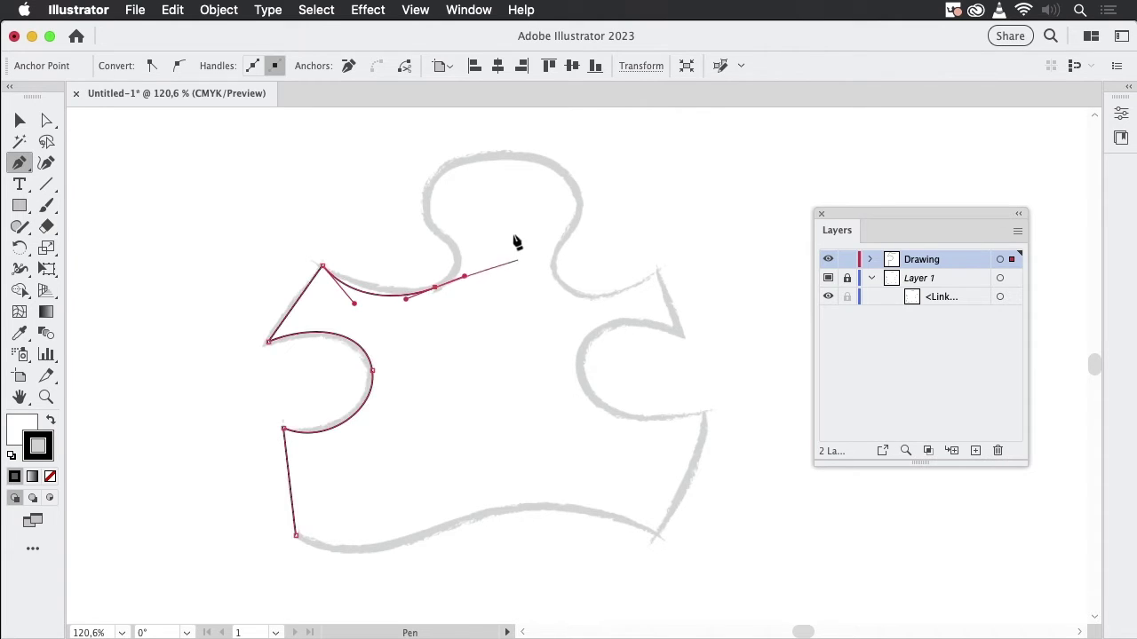
pyautogui.click(434, 229)
pyautogui.moveTo(433, 229); pyautogui.dragTo(402, 209)
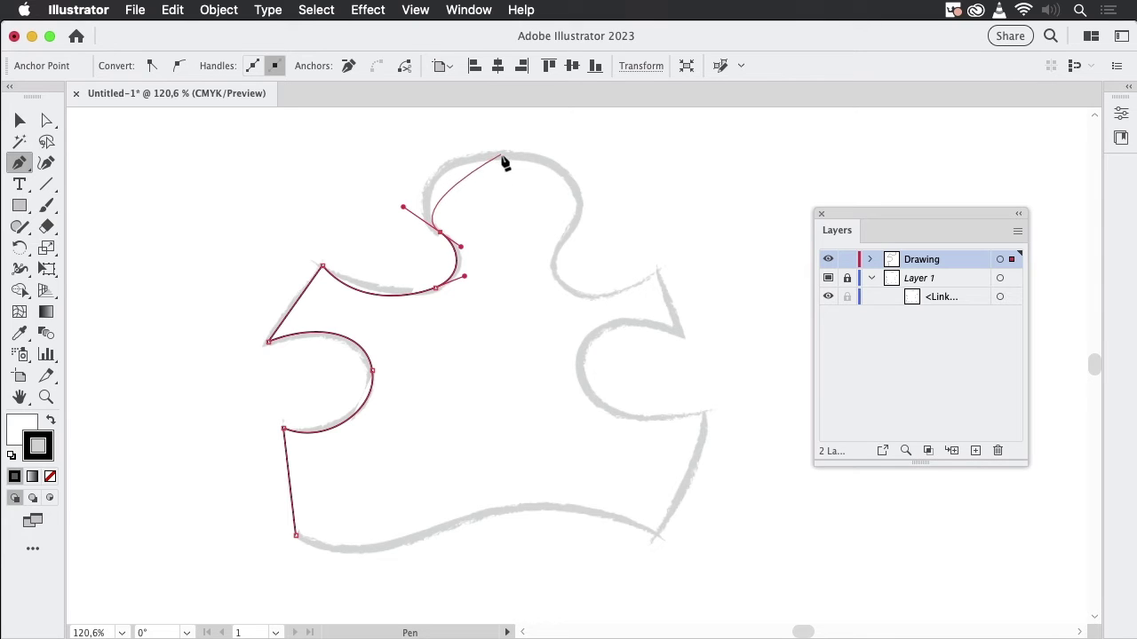
# - Trace the rounded head with smooth curves through its top point down to the right side of the neck
pyautogui.click(501, 156)
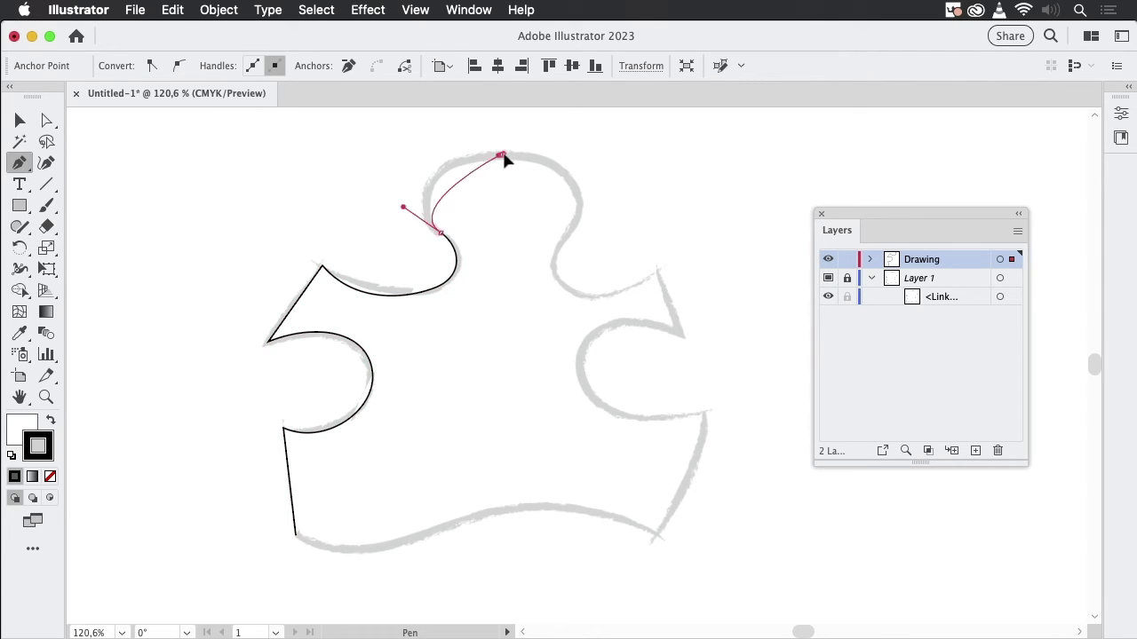
pyautogui.moveTo(504, 157); pyautogui.dragTo(584, 167)
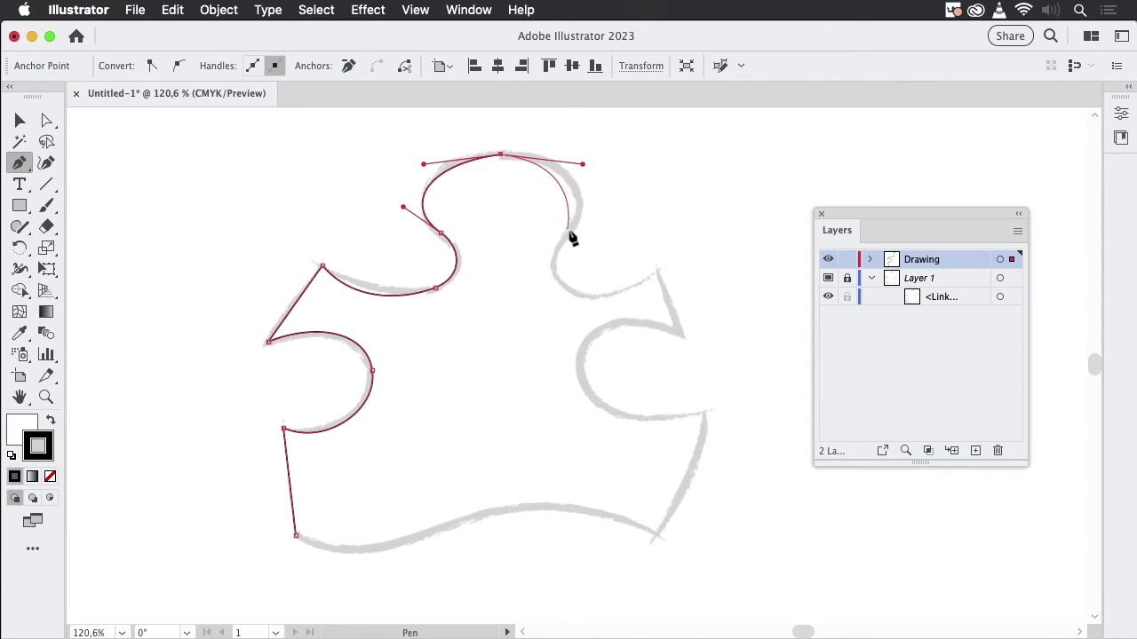
pyautogui.click(571, 230)
pyautogui.moveTo(570, 235); pyautogui.dragTo(537, 266)
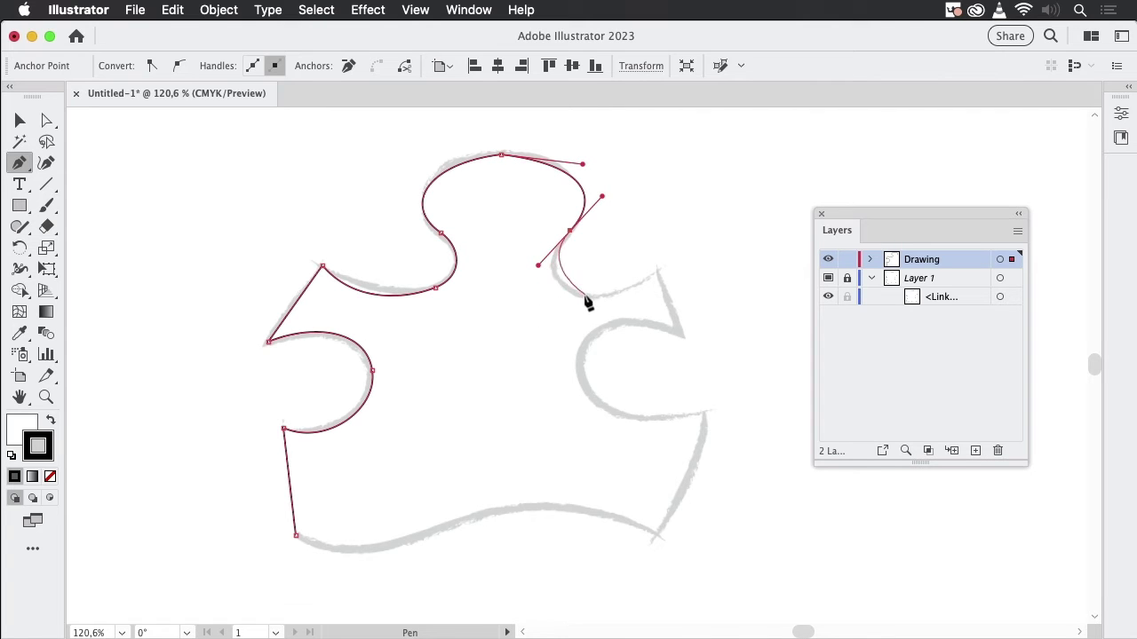
# - Trace the right shoulder to the upper-right corner, then add a straight edge to the right notch's tip with a new curve handle
pyautogui.moveTo(580, 295); pyautogui.dragTo(683, 260)
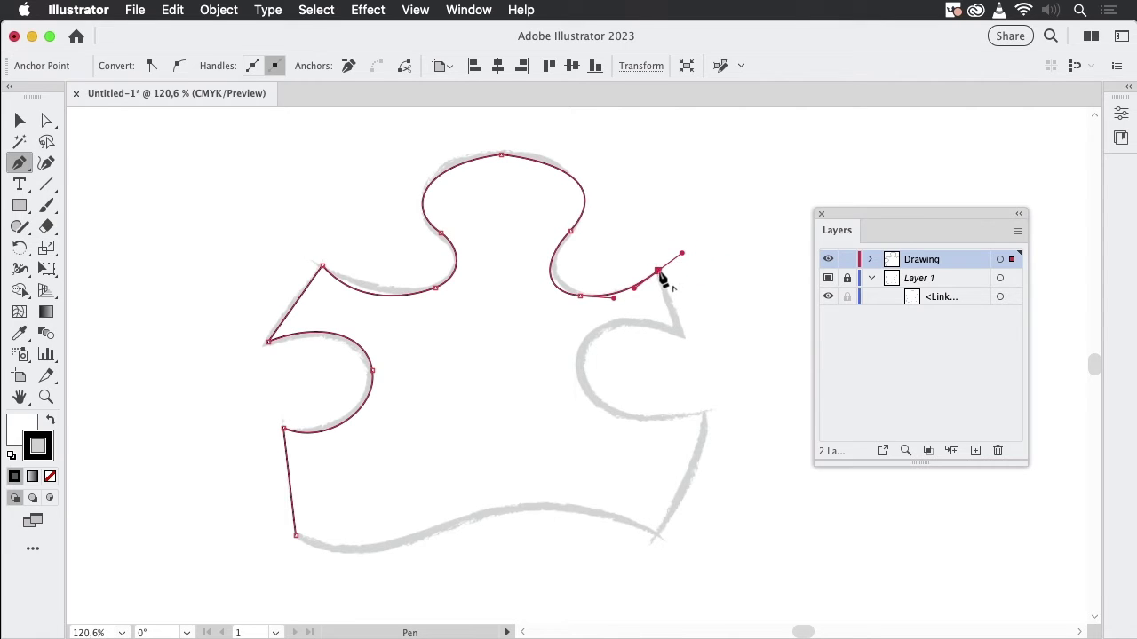
pyautogui.click(658, 272)
pyautogui.moveTo(683, 336); pyautogui.dragTo(631, 308)
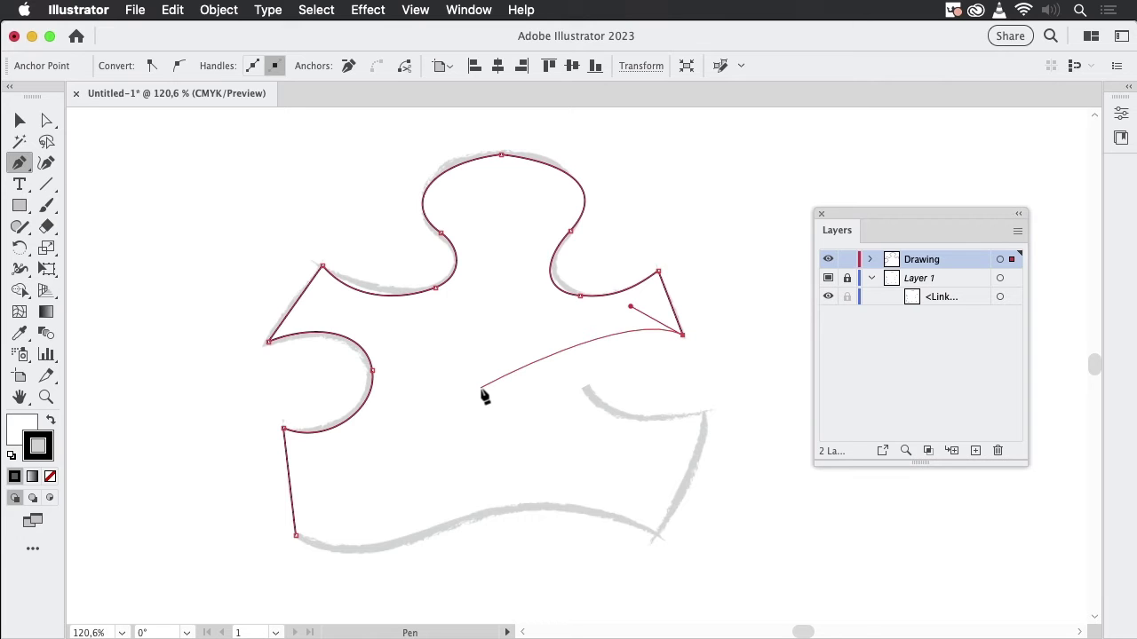
# - Switch the artwork to Outline view so the white fill stops covering the sketch around the right notch
pyautogui.keyDown('super'); pyautogui.click(610, 334); pyautogui.keyUp('super')
pyautogui.moveTo(811, 310); pyautogui.dragTo(986, 276)
pyautogui.moveTo(599, 258); pyautogui.dragTo(382, 396)
pyautogui.moveTo(516, 470); pyautogui.dragTo(562, 247)
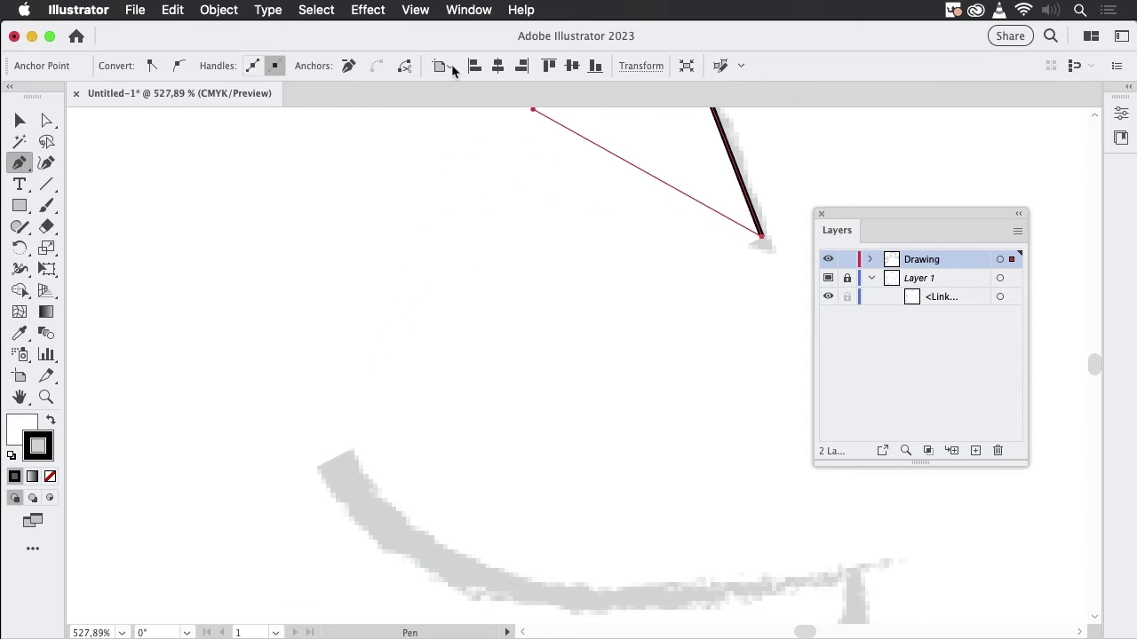
pyautogui.click(414, 11)
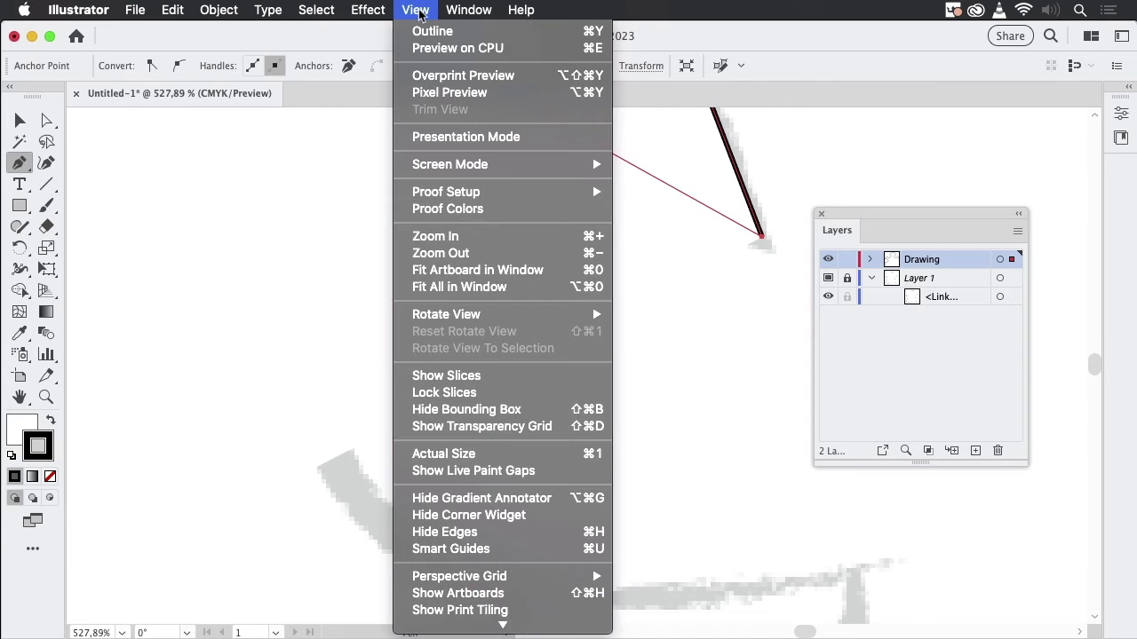
pyautogui.click(415, 10)
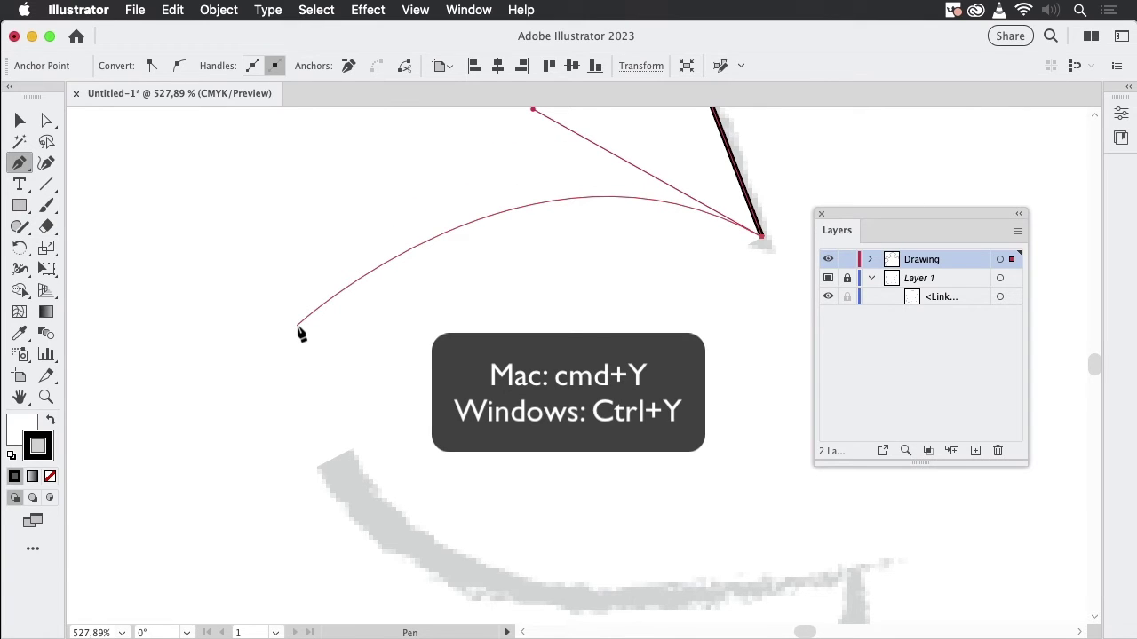
pyautogui.press('super+y')
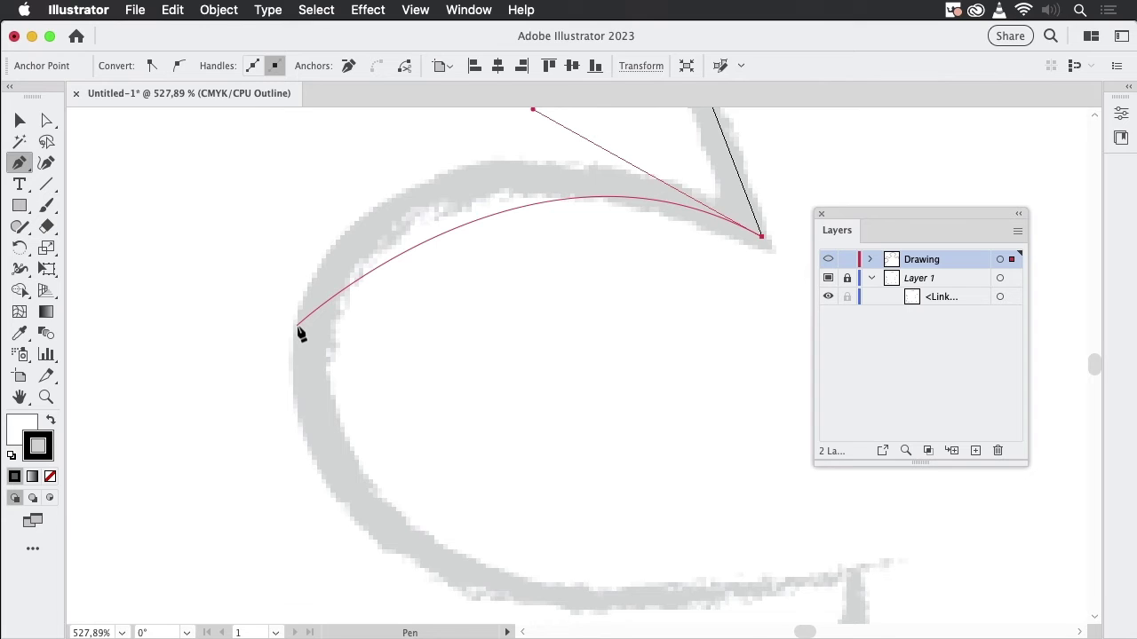
# - Swap the path's fill and stroke colors and set the stroke to None
pyautogui.click(51, 424)
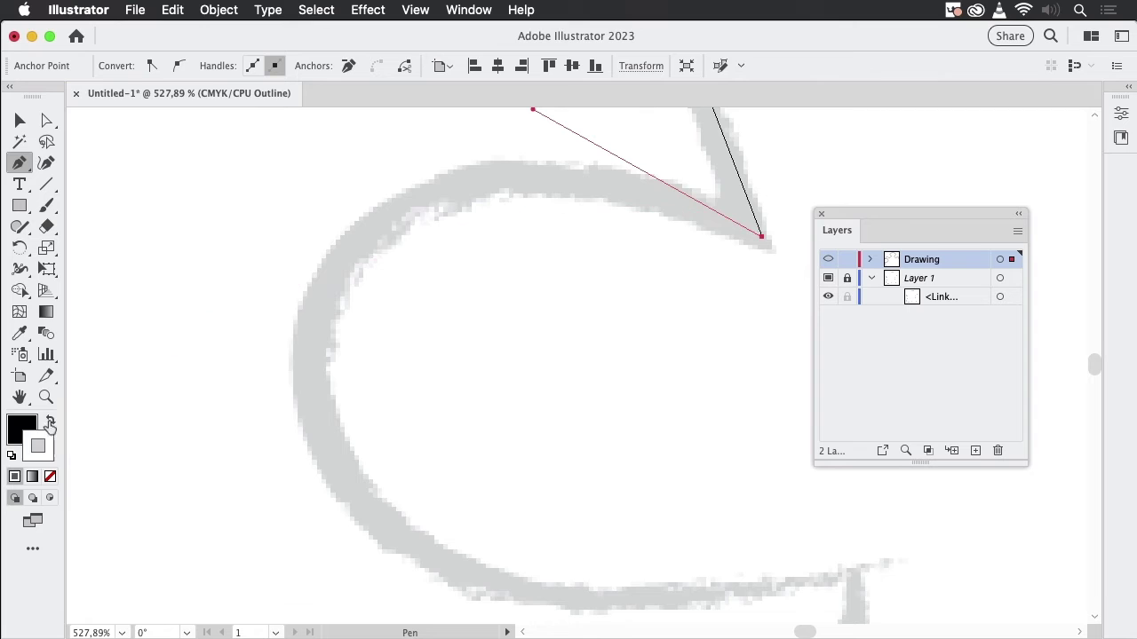
pyautogui.click(51, 477)
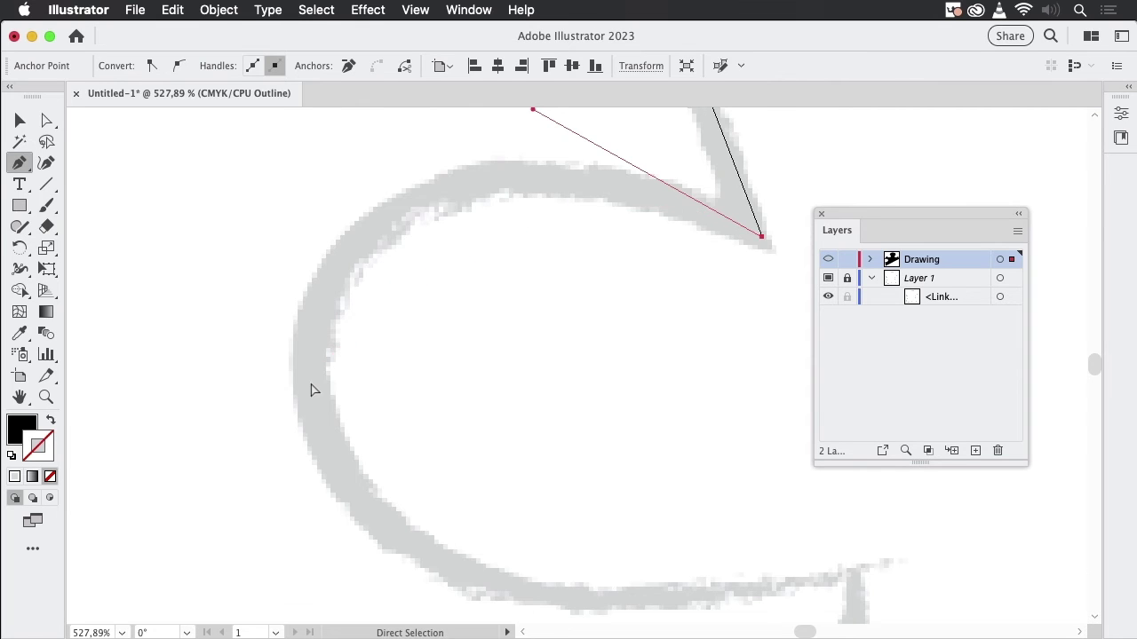
# - Preview the filled puzzle shape with the template layer hidden, and return to Outline view with the template shown
pyautogui.press('super+minus')
pyautogui.press('super+minus')
pyautogui.press('super+minus')
pyautogui.press('super+minus')
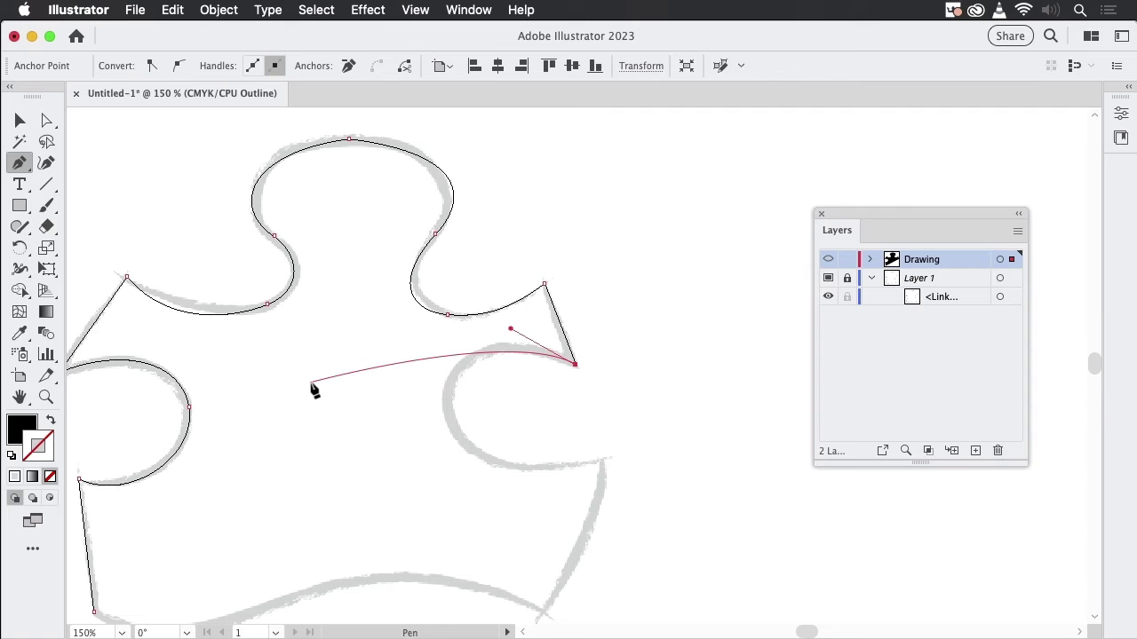
pyautogui.press('super')
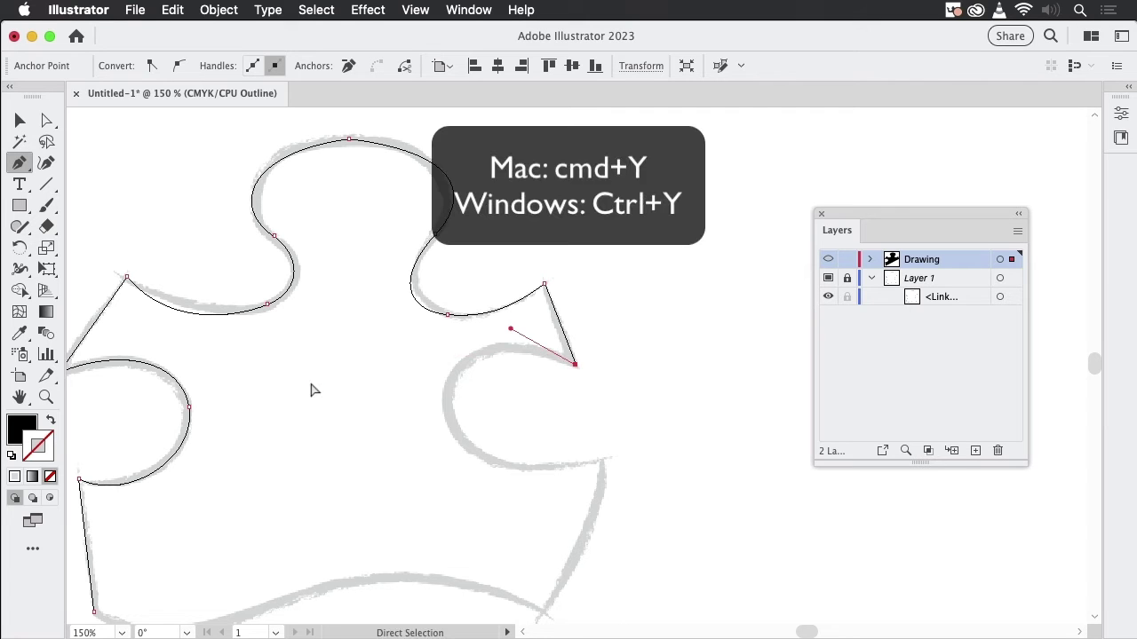
pyautogui.press('super+y')
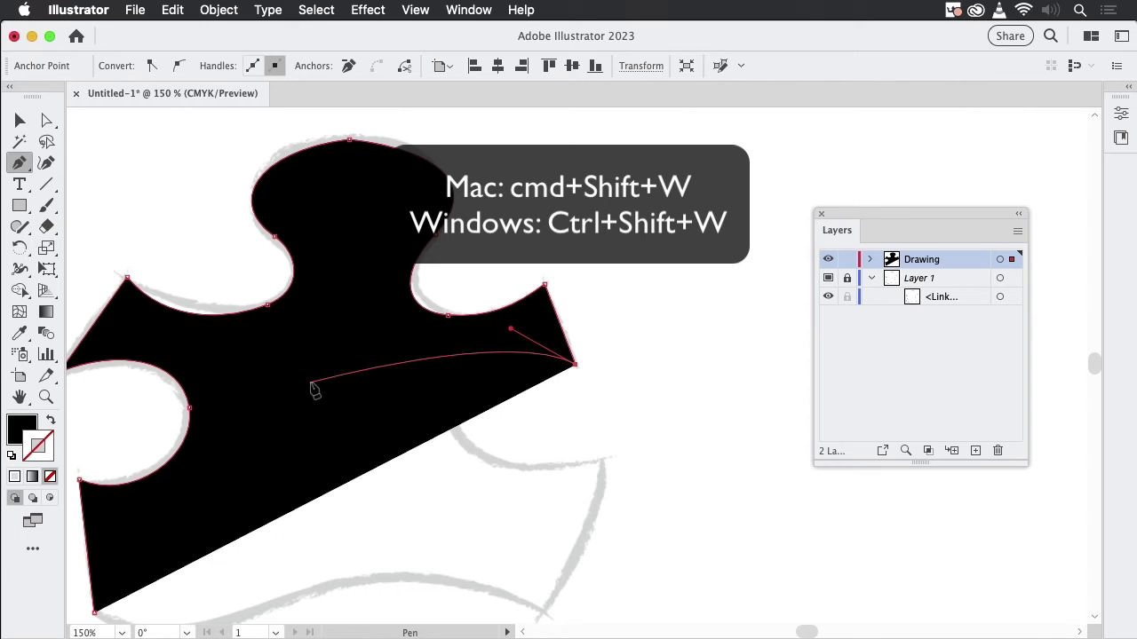
pyautogui.press('super+shift+w')
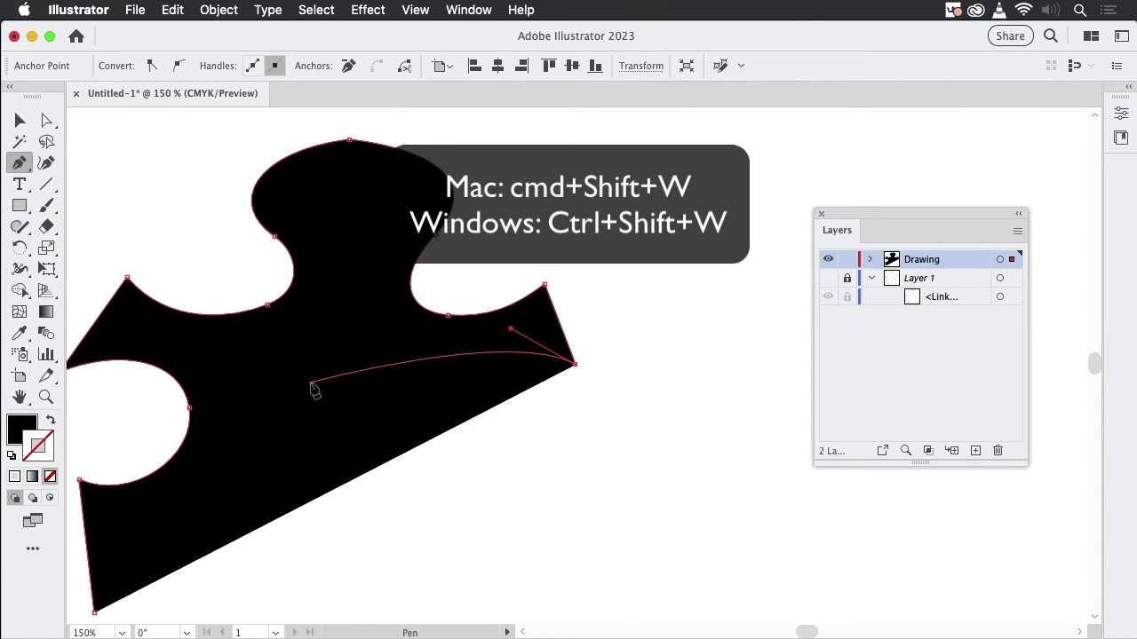
pyautogui.press('super+shift+w')
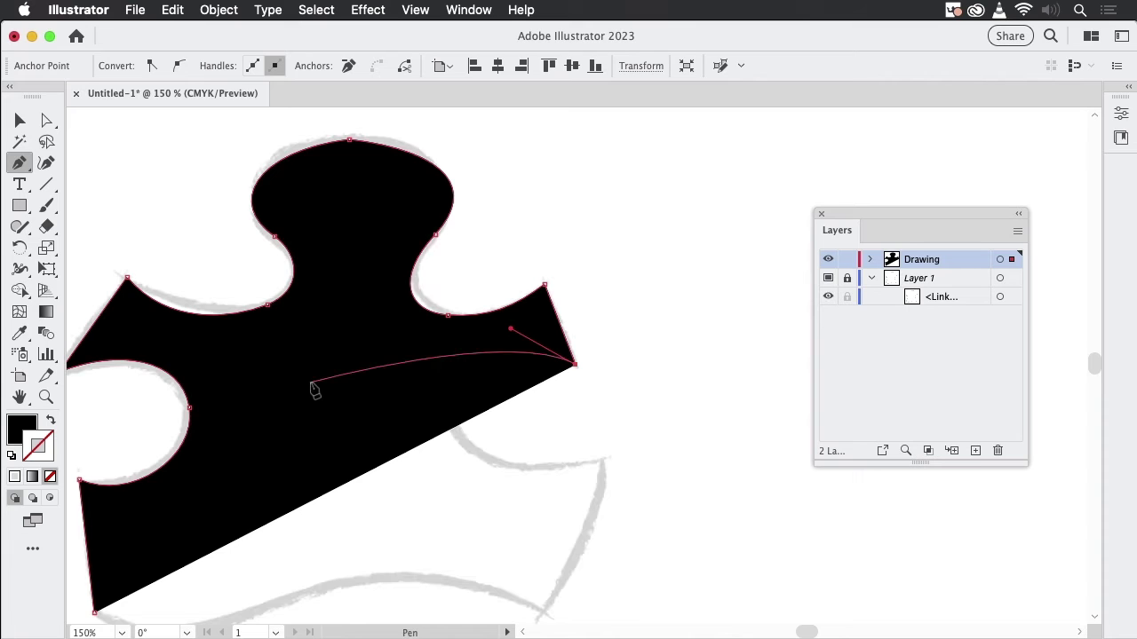
pyautogui.press('super+y')
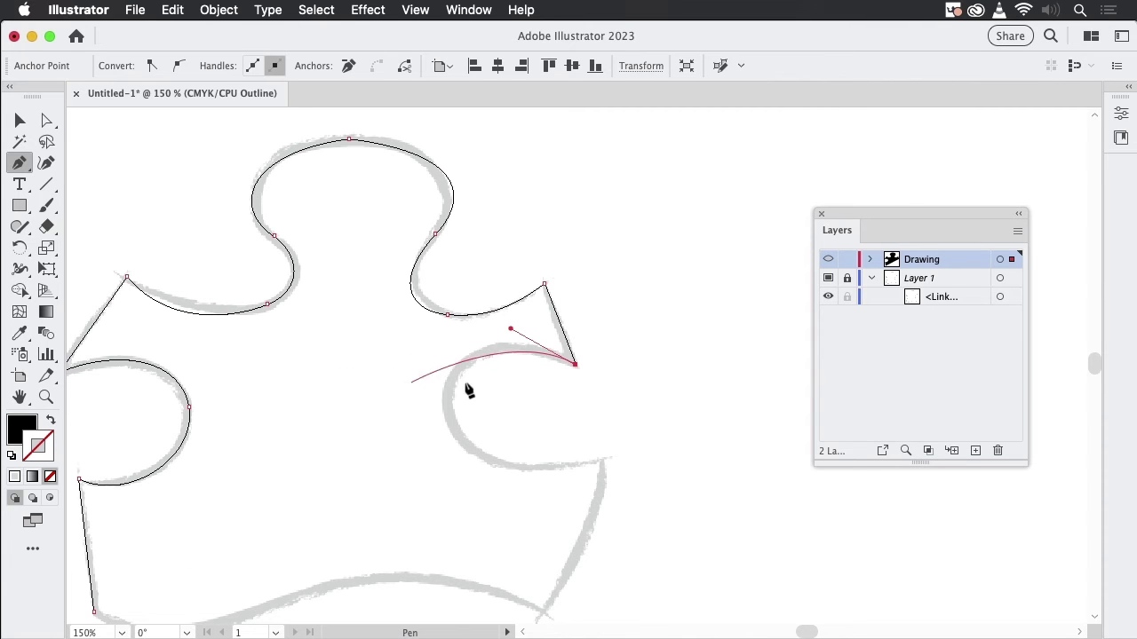
# - Trace the right notch with a smooth point at its innermost edge and a curve ending at its lower tip
pyautogui.moveTo(474, 401); pyautogui.dragTo(571, 320)
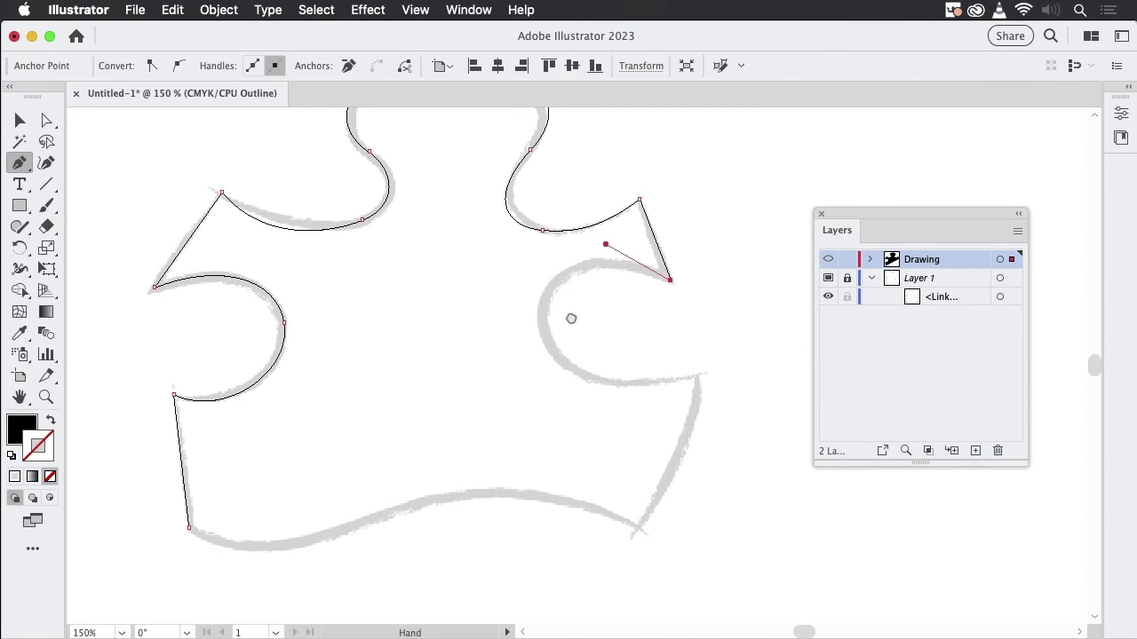
pyautogui.click(522, 323)
pyautogui.moveTo(522, 325); pyautogui.dragTo(548, 391)
pyautogui.press('space')
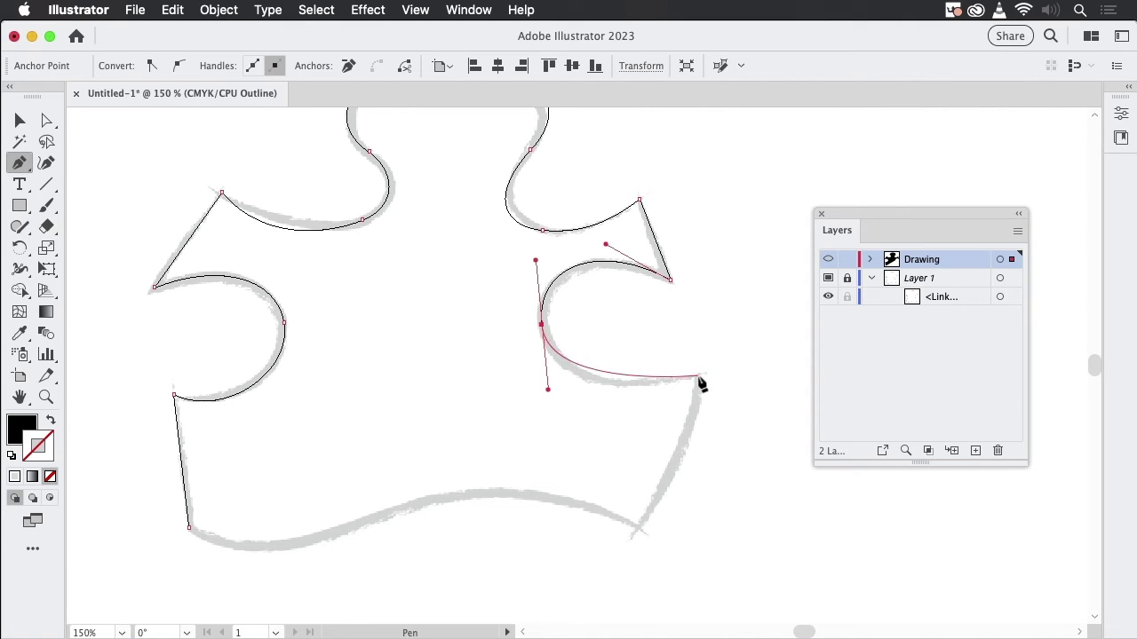
pyautogui.moveTo(696, 377); pyautogui.dragTo(772, 361)
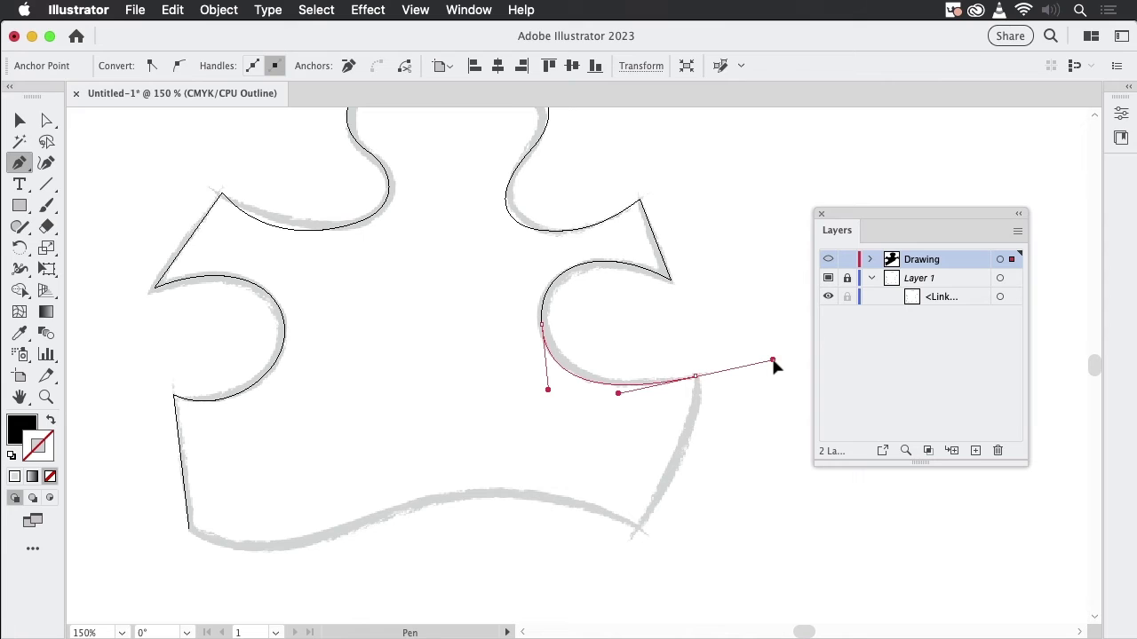
# - Trace the curved right edge down to the lower-right corner, breaking the outgoing handles at the notch's lower tip and at the corner
pyautogui.moveTo(772, 361); pyautogui.dragTo(733, 410)
pyautogui.moveTo(708, 448); pyautogui.dragTo(707, 453)
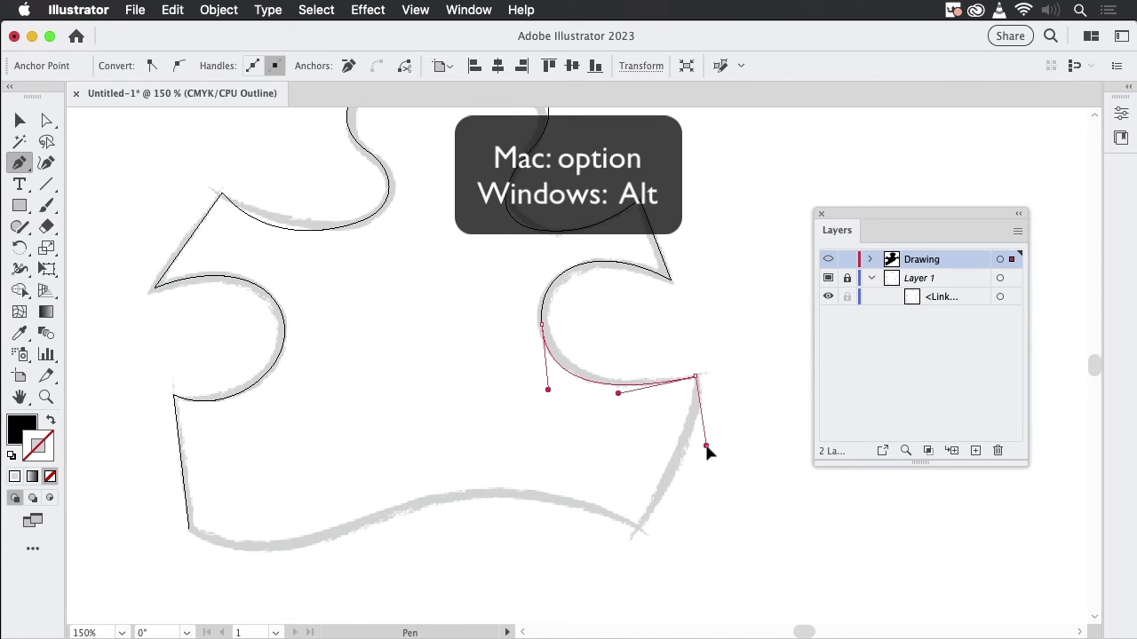
pyautogui.moveTo(640, 529); pyautogui.dragTo(604, 567)
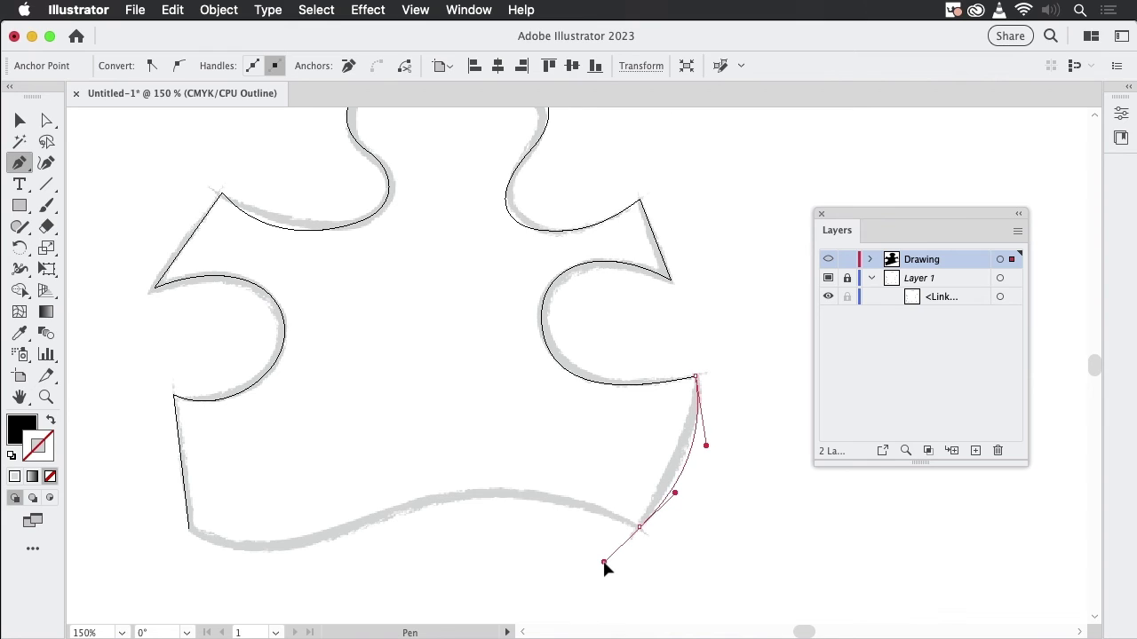
pyautogui.moveTo(592, 528); pyautogui.dragTo(585, 479)
# - Trace the wavy bottom edge with two smooth points and close the path at the lower-left corner with a curved segment
pyautogui.moveTo(407, 508); pyautogui.dragTo(358, 530)
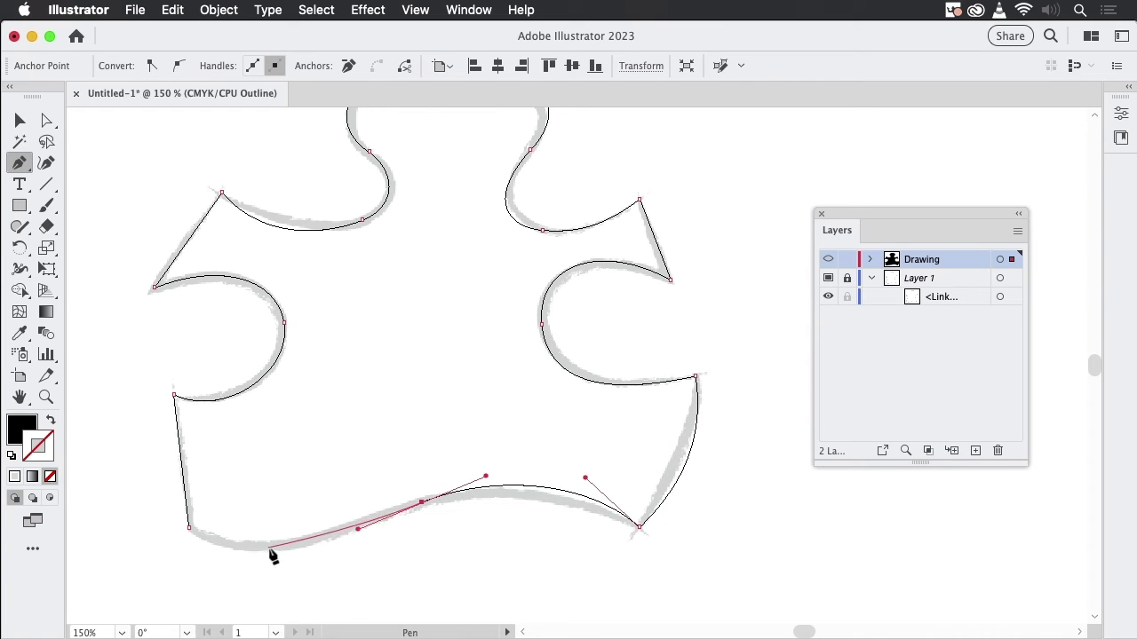
pyautogui.moveTo(273, 549); pyautogui.dragTo(236, 552)
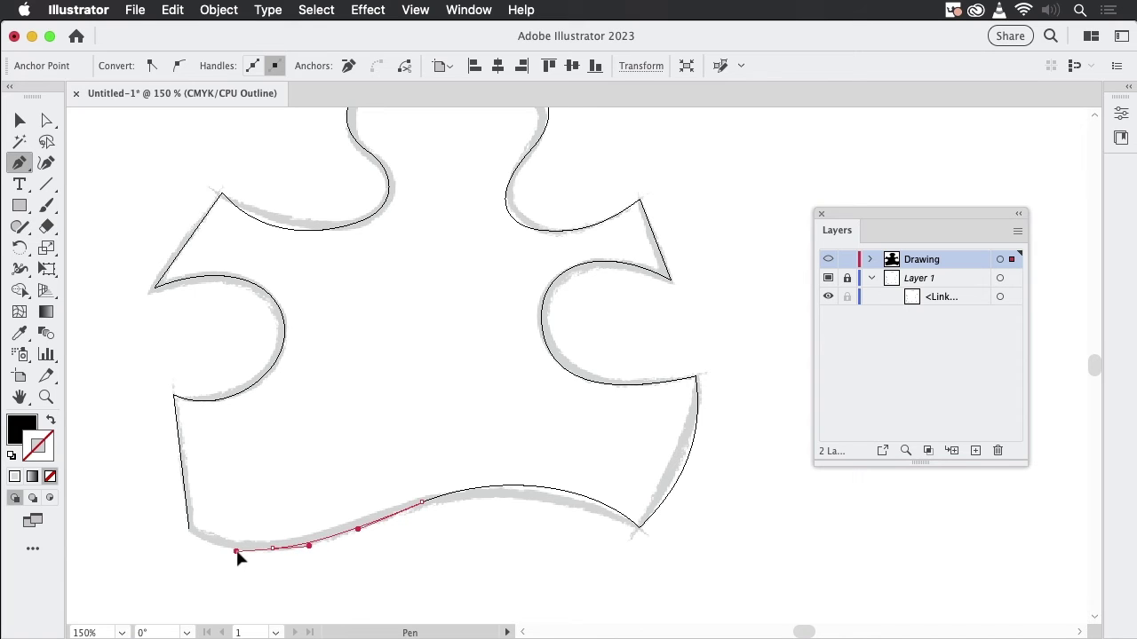
pyautogui.click(190, 533)
pyautogui.moveTo(174, 524); pyautogui.dragTo(167, 516)
pyautogui.press('super+space')
pyautogui.moveTo(508, 224); pyautogui.dragTo(431, 319)
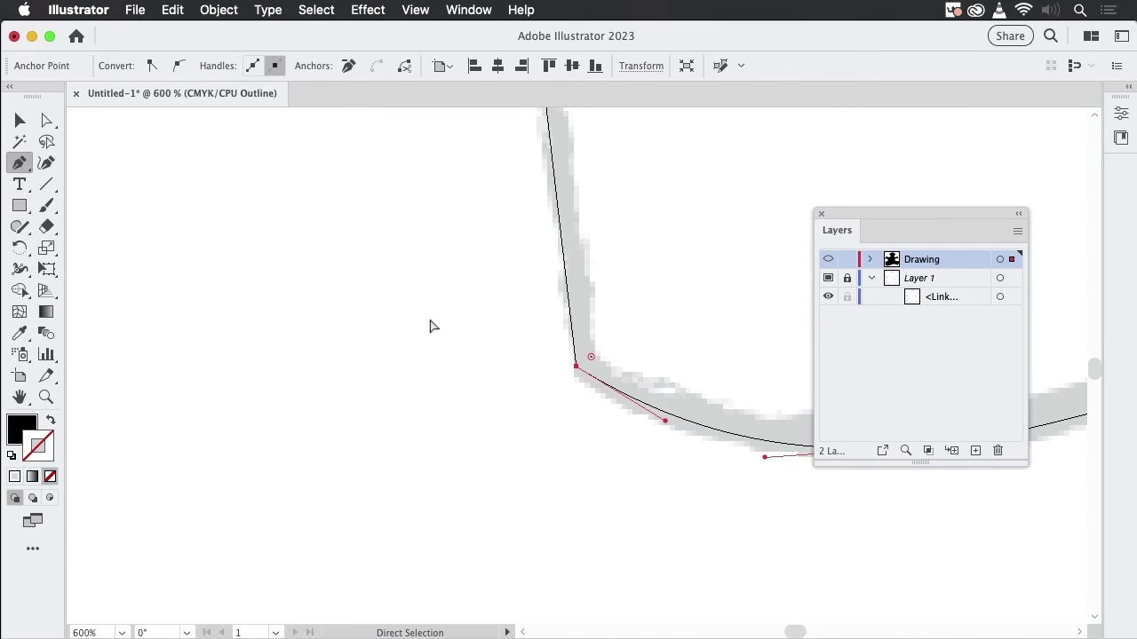
# - Adjust the handle at the right notch's lower tip and bend the lower-right edge inward to follow the sketch
pyautogui.press('super+1')
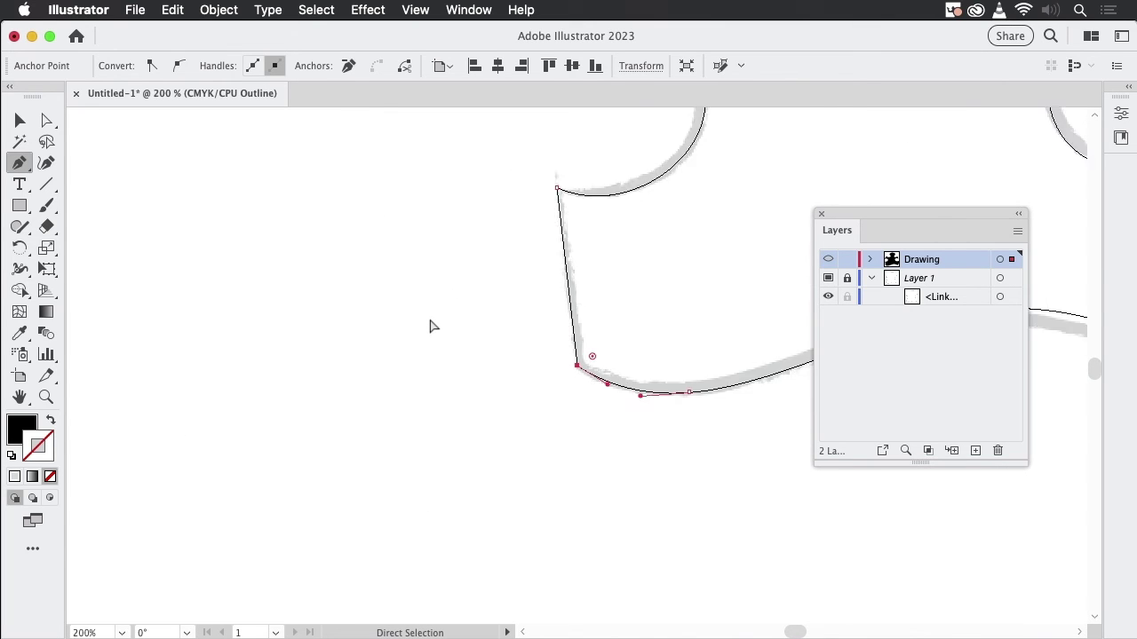
pyautogui.moveTo(665, 250); pyautogui.dragTo(396, 347)
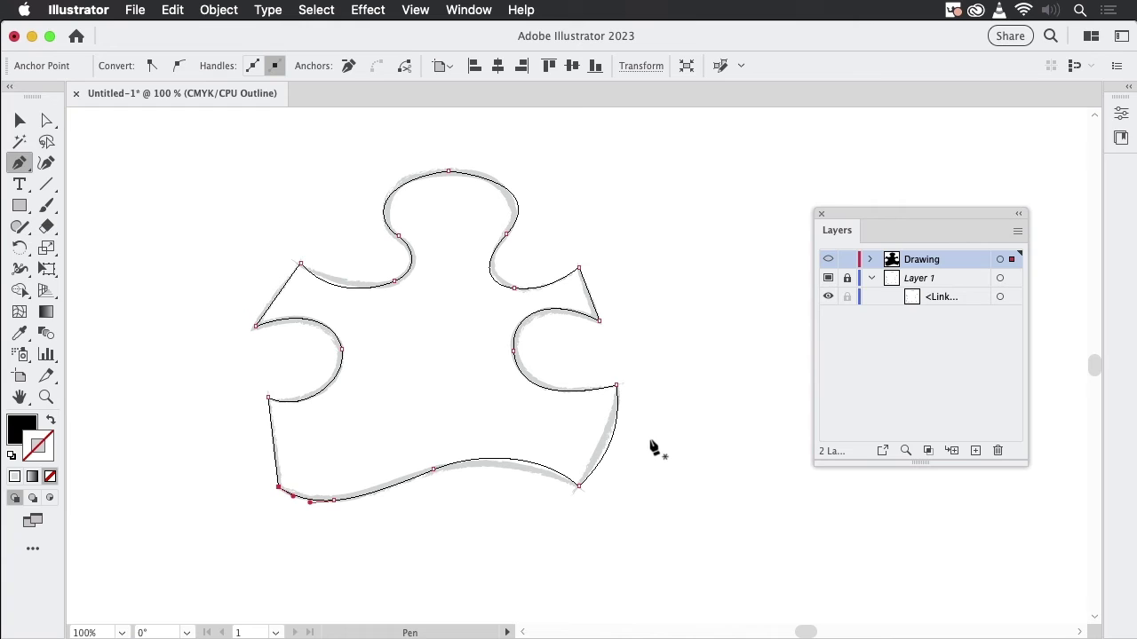
pyautogui.press('alt')
pyautogui.press('super')
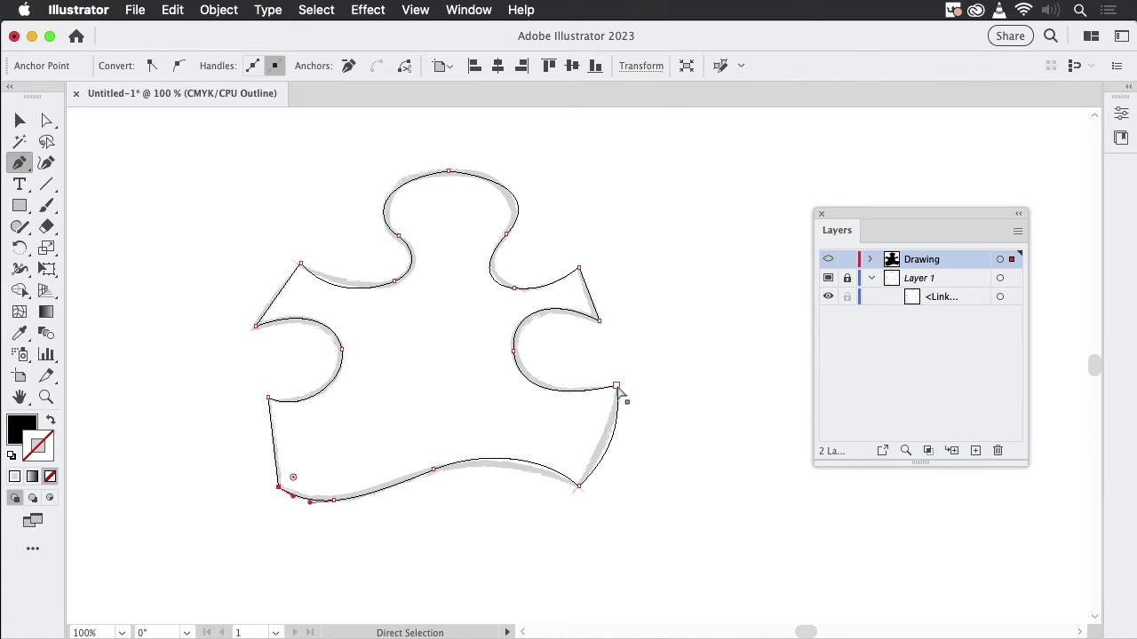
pyautogui.keyDown('super'); pyautogui.click(617, 387); pyautogui.keyUp('super')
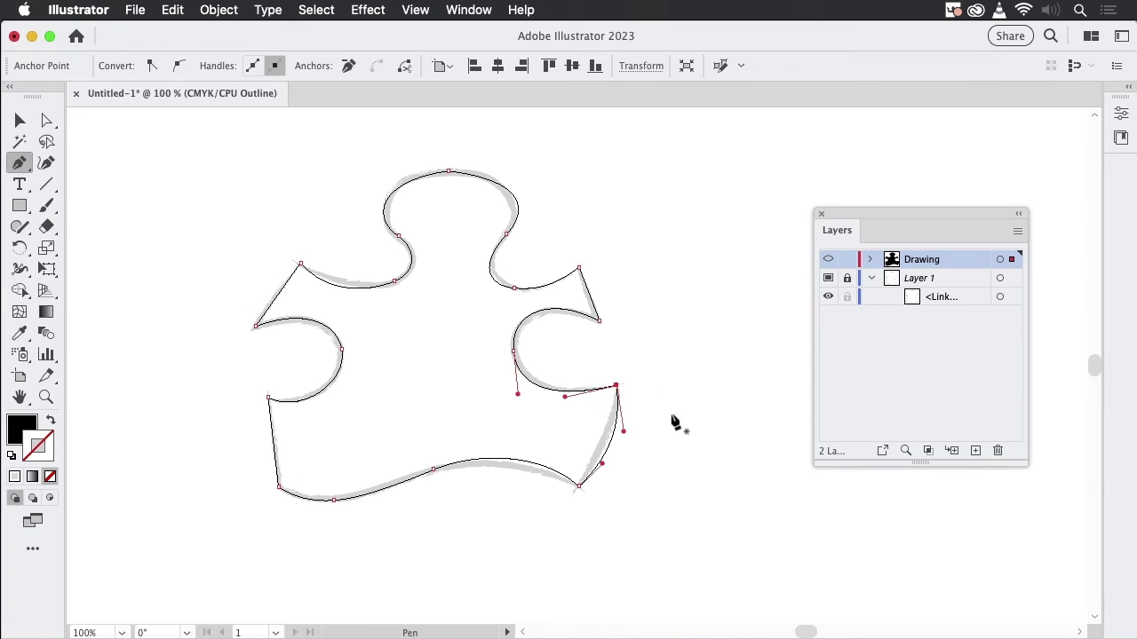
pyautogui.press('alt')
pyautogui.press('super')
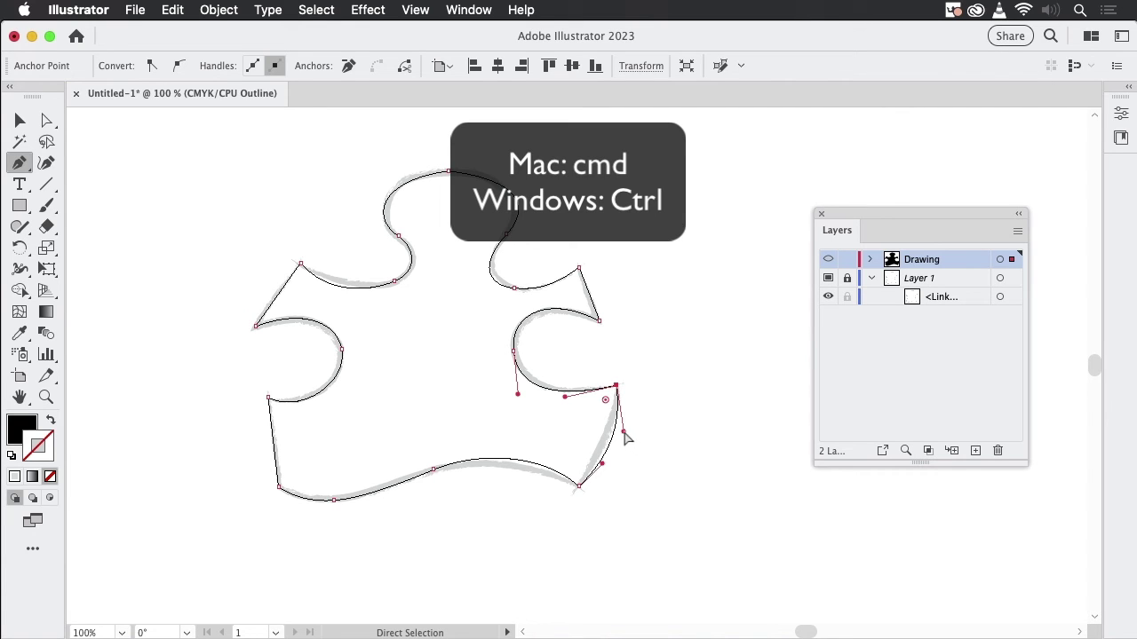
pyautogui.moveTo(624, 431)
pyautogui.mouseDown()
pyautogui.moveTo(611, 424)
pyautogui.moveTo(627, 432)
pyautogui.mouseUp()
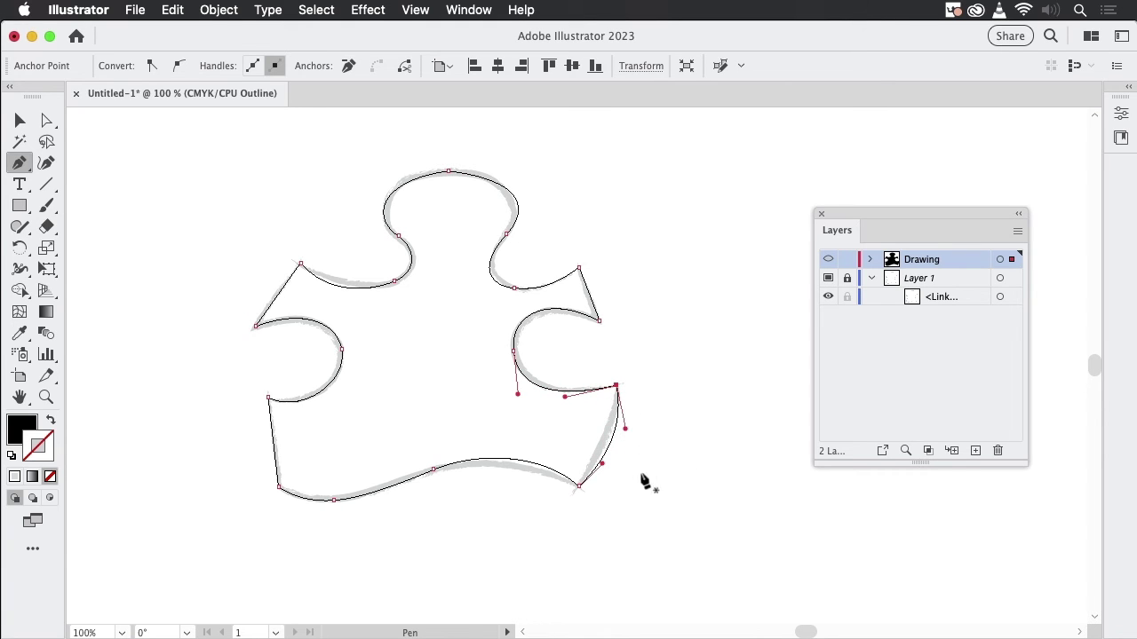
pyautogui.press('alt')
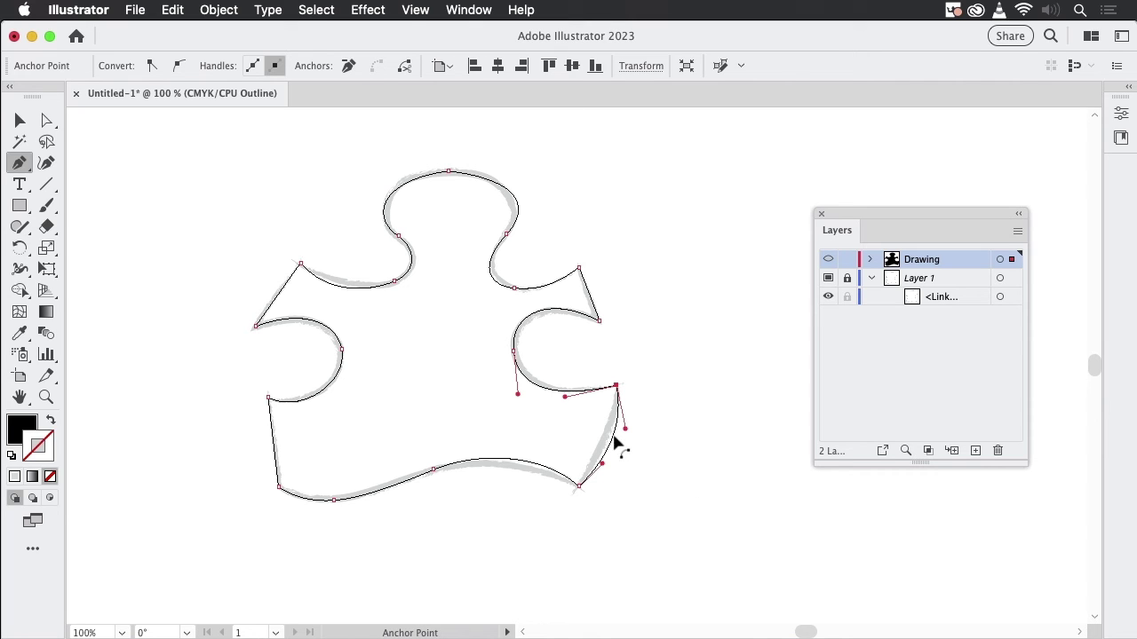
pyautogui.moveTo(615, 436); pyautogui.dragTo(607, 440)
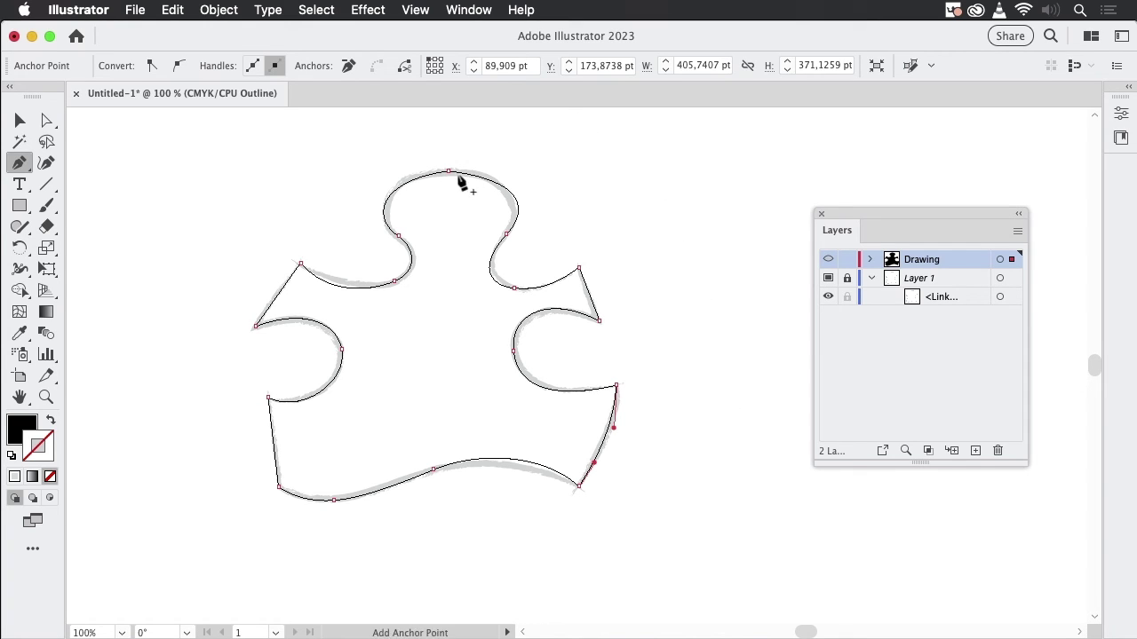
# - With the Anchor Point tool, raise the left handle of the head's top point and reshape the right half of the bottom edge
pyautogui.press('super')
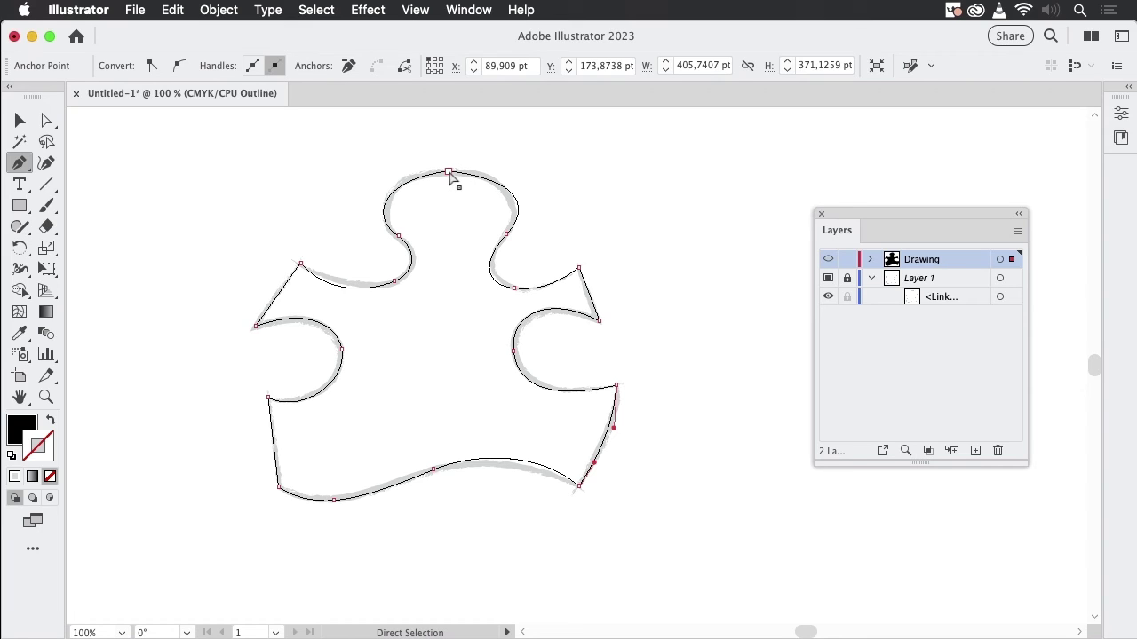
pyautogui.keyDown('super'); pyautogui.click(448, 171); pyautogui.keyUp('super')
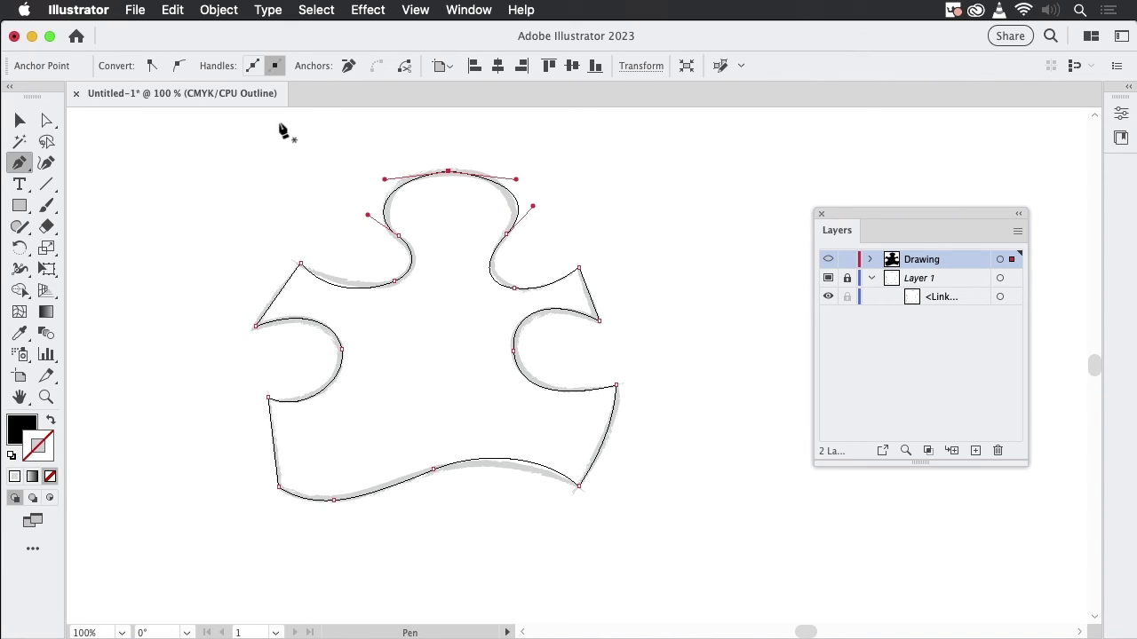
pyautogui.moveTo(25, 169); pyautogui.dragTo(97, 234)
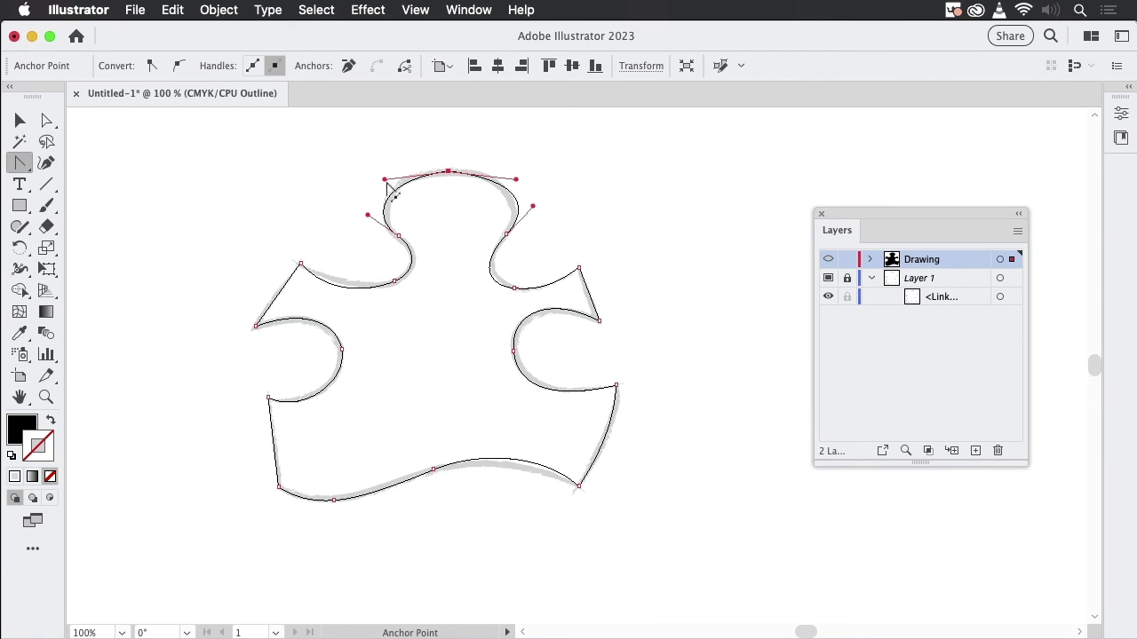
pyautogui.moveTo(384, 180); pyautogui.dragTo(384, 163)
pyautogui.click(508, 468)
pyautogui.moveTo(508, 469); pyautogui.dragTo(513, 470)
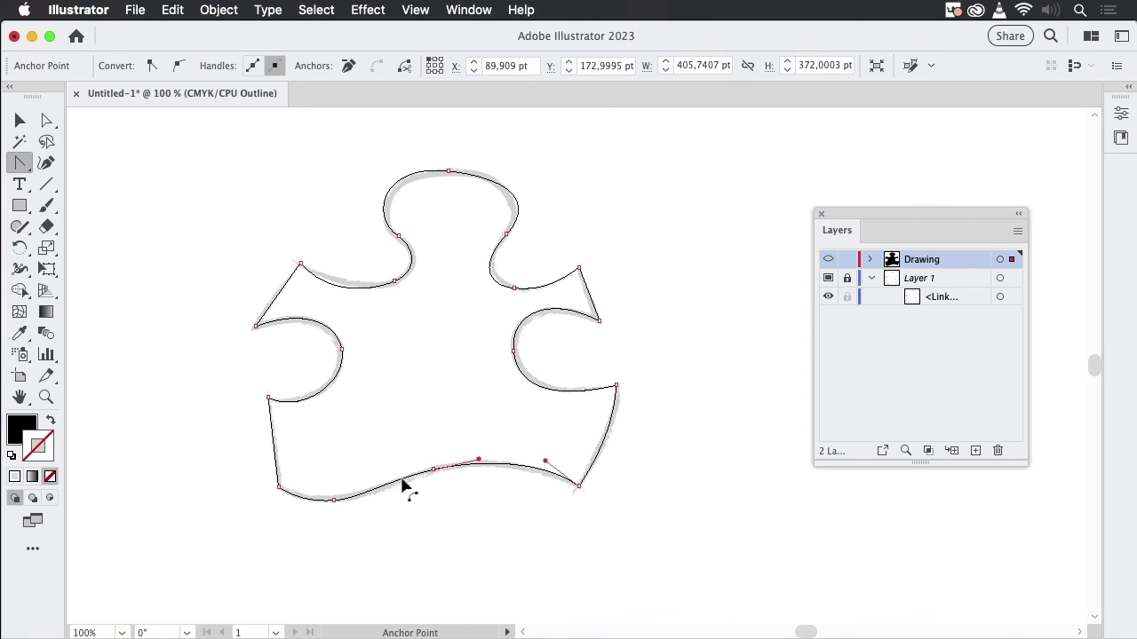
# - Remove the anchor point in the bottom edge's left dip with the Delete Anchor Point tool
pyautogui.click(25, 164)
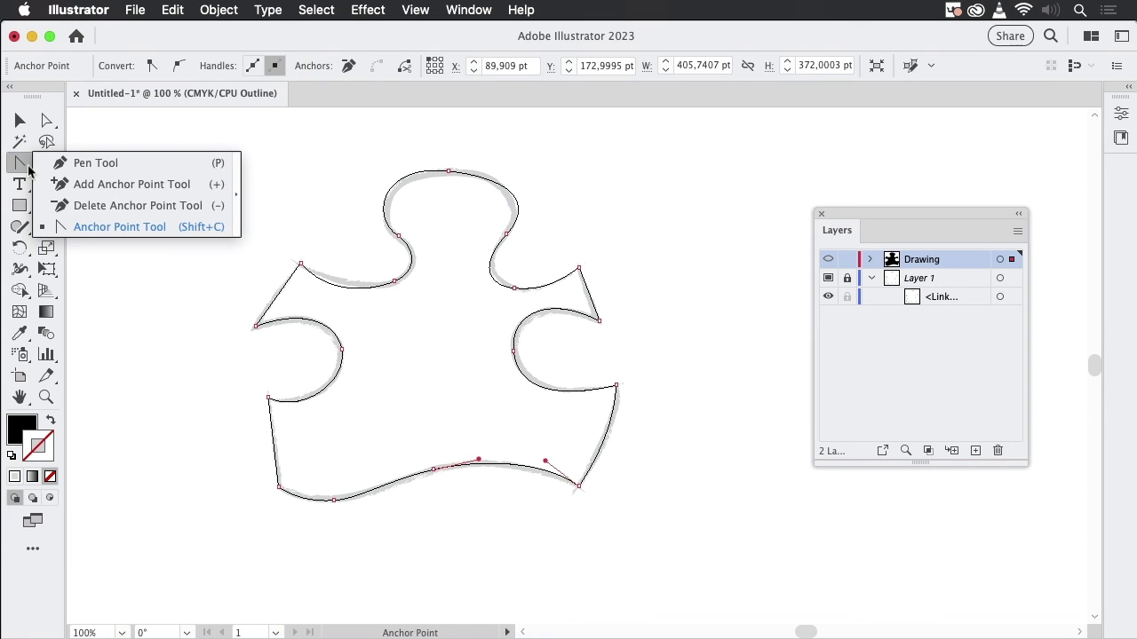
pyautogui.click(89, 206)
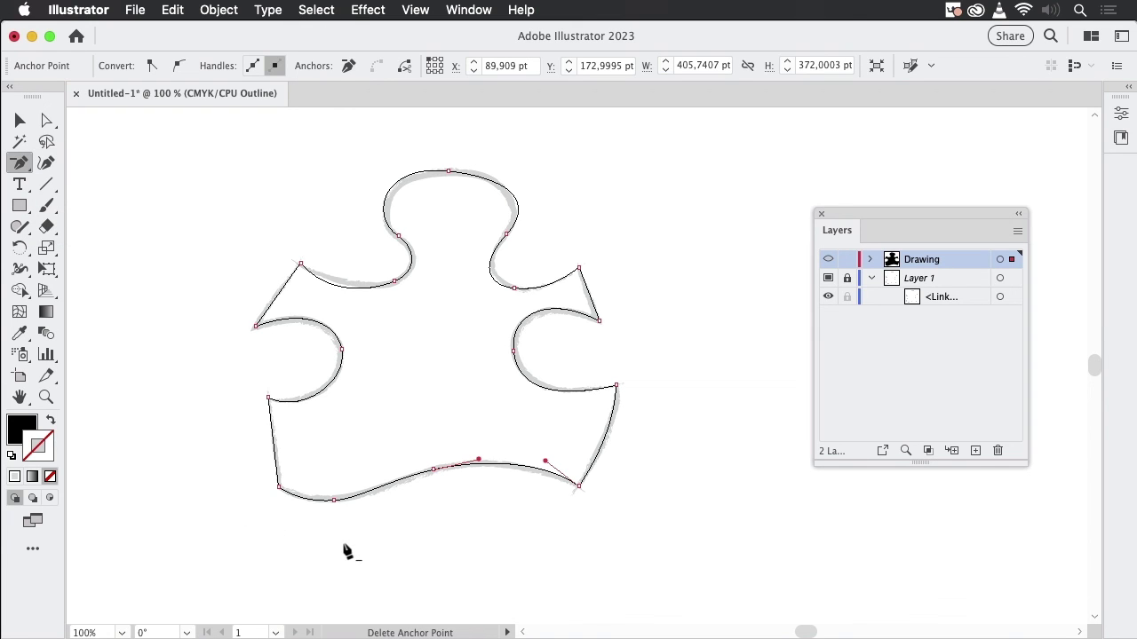
pyautogui.press('shift')
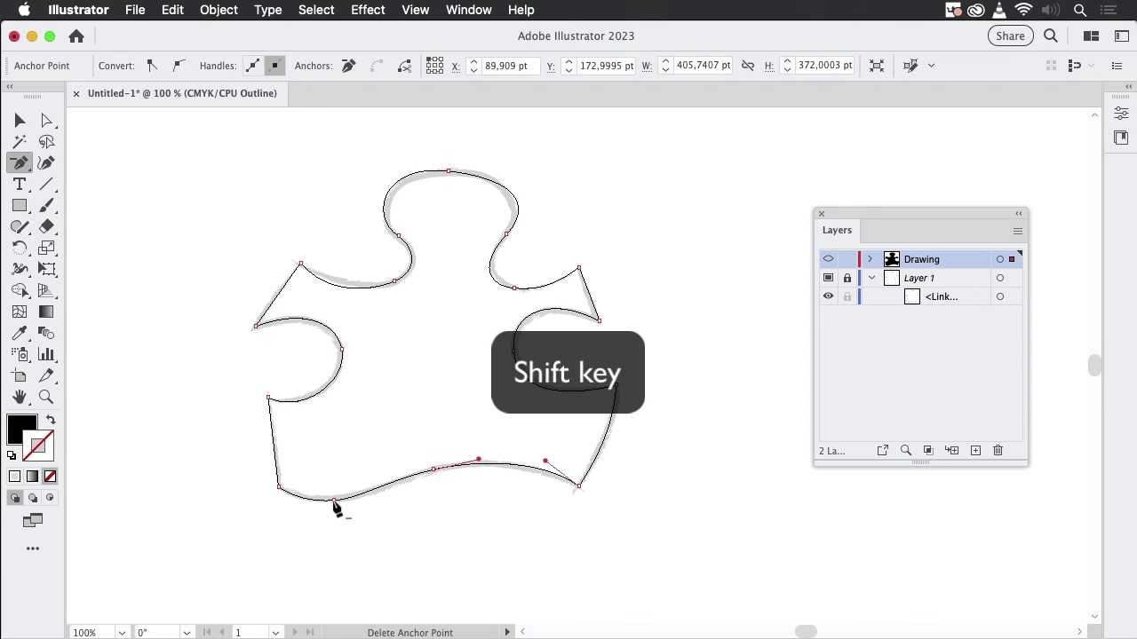
pyautogui.click(334, 501)
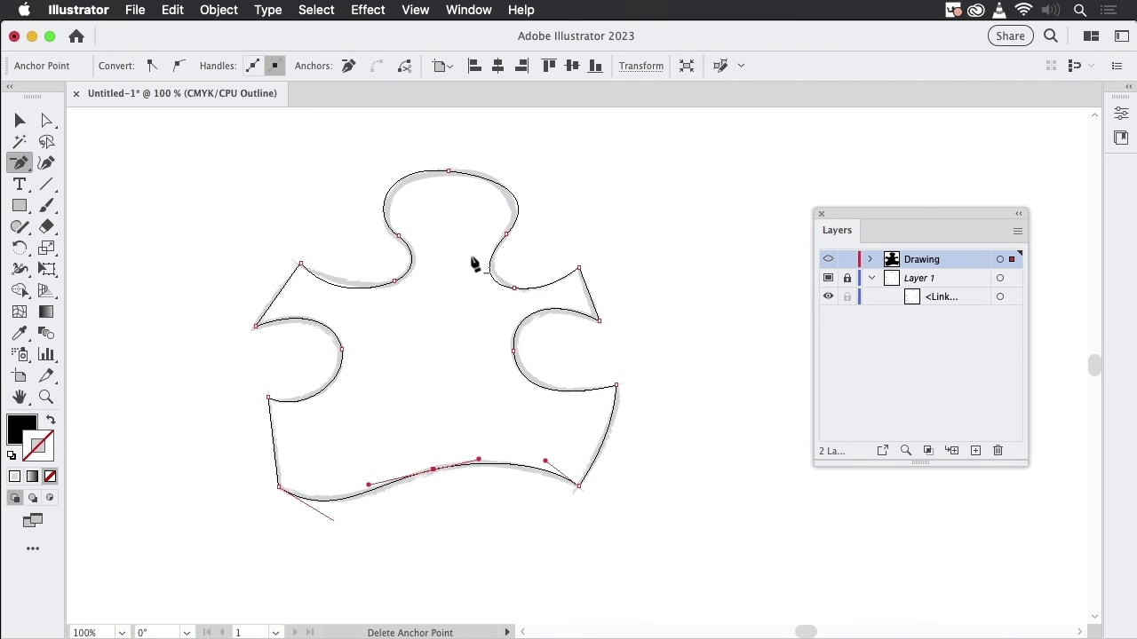
# - Return to the Pen tool, level the handles of the head's top point, and pull the head's right curve inward onto the sketch
pyautogui.press('super')
pyautogui.moveTo(17, 168); pyautogui.dragTo(69, 165)
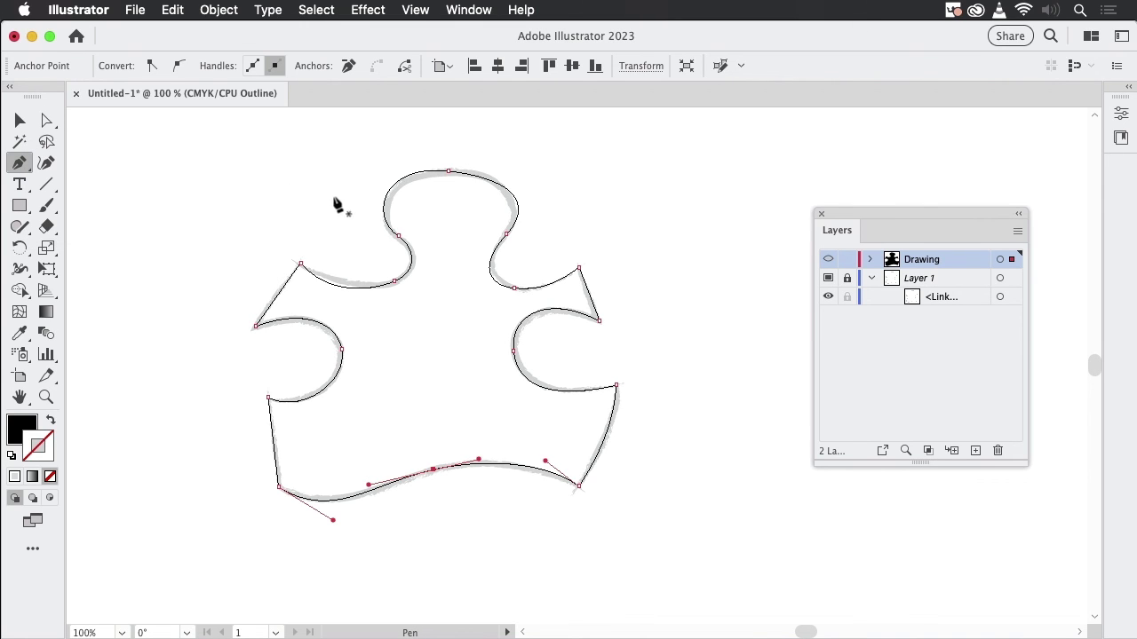
pyautogui.press('super')
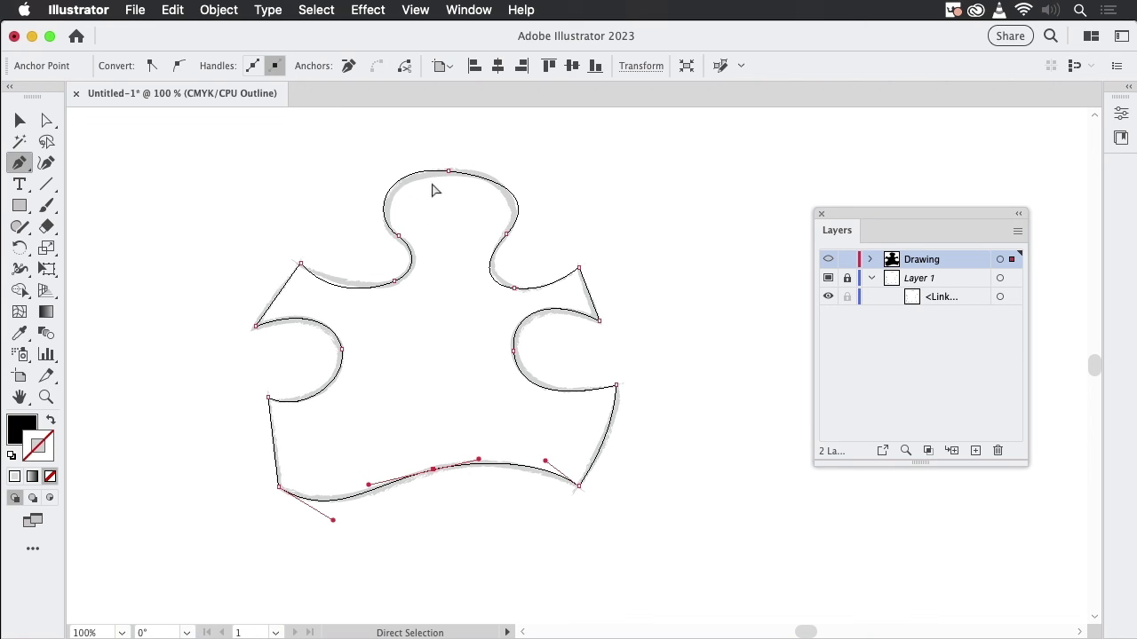
pyautogui.click(449, 172)
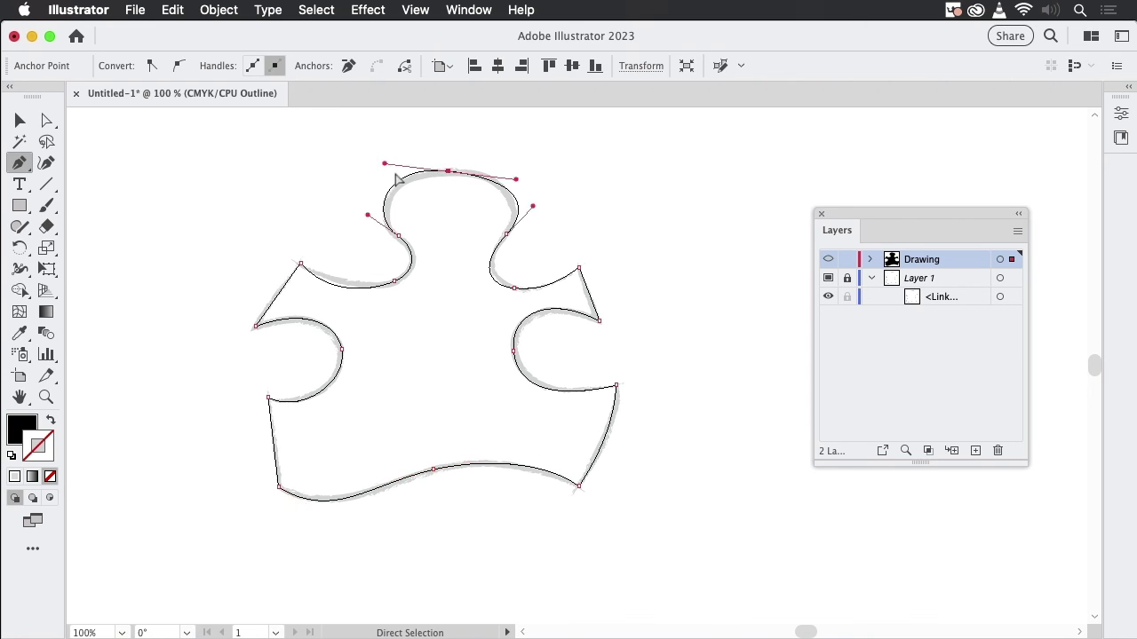
pyautogui.moveTo(391, 169); pyautogui.dragTo(396, 169)
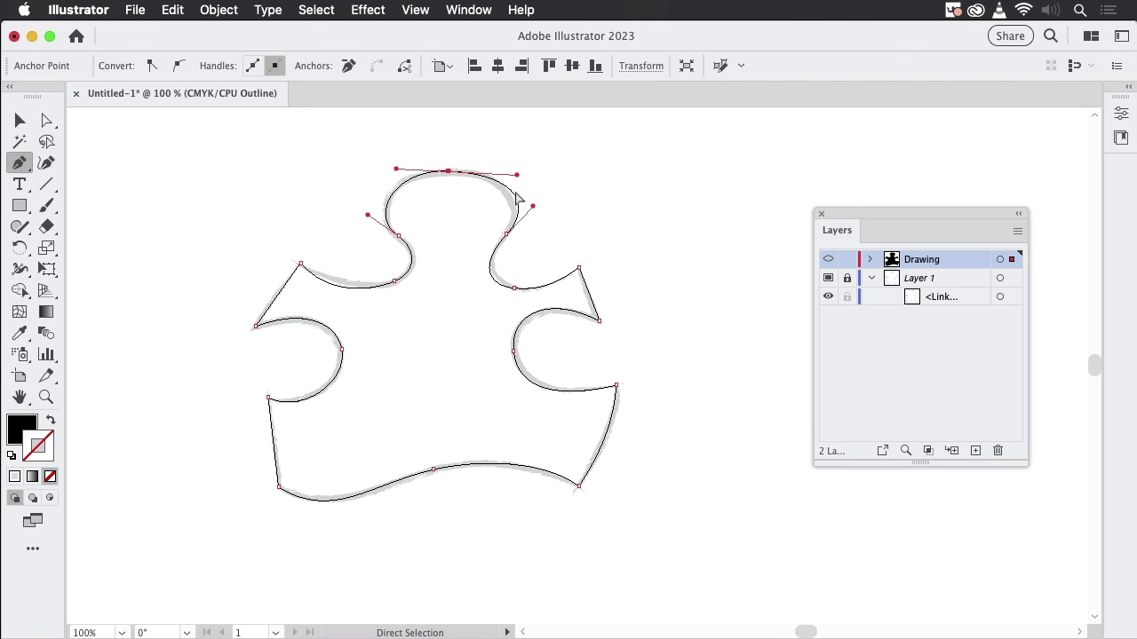
pyautogui.moveTo(514, 203); pyautogui.dragTo(511, 203)
# - Reshape the curve below the right side of the neck and the left shoulder curve to match the sketch
pyautogui.click(499, 286)
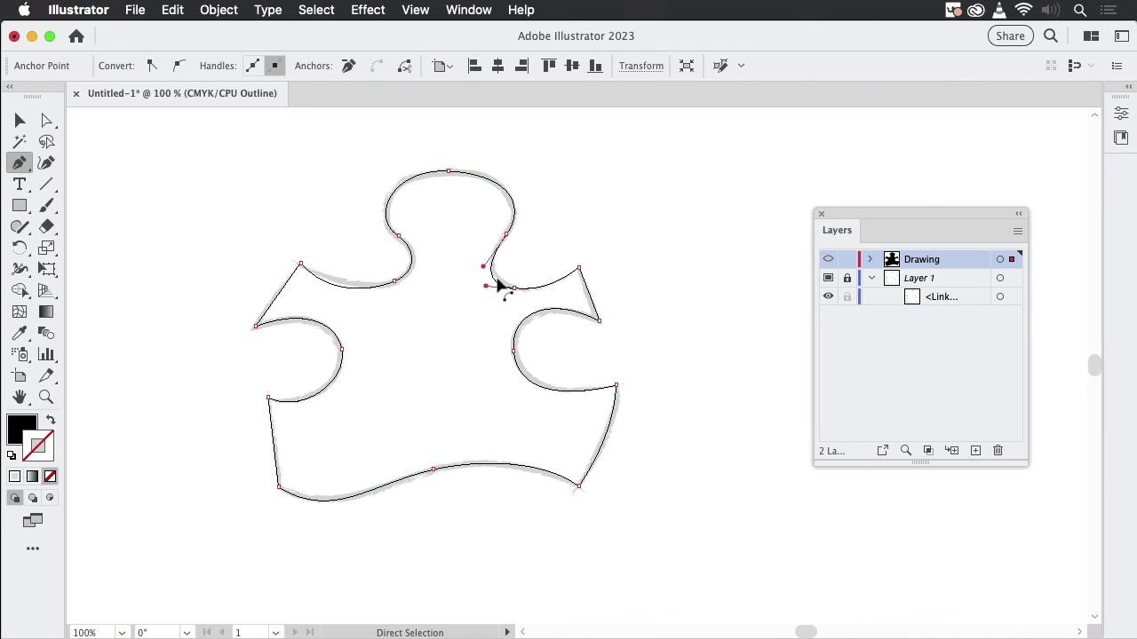
pyautogui.moveTo(499, 286); pyautogui.dragTo(502, 280)
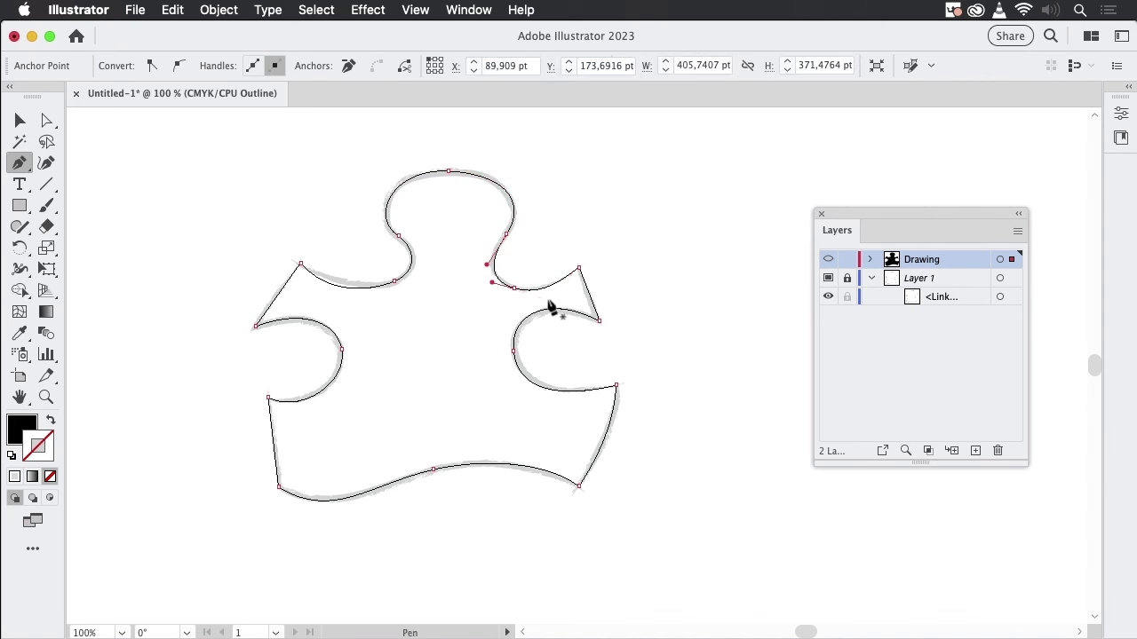
pyautogui.press('super')
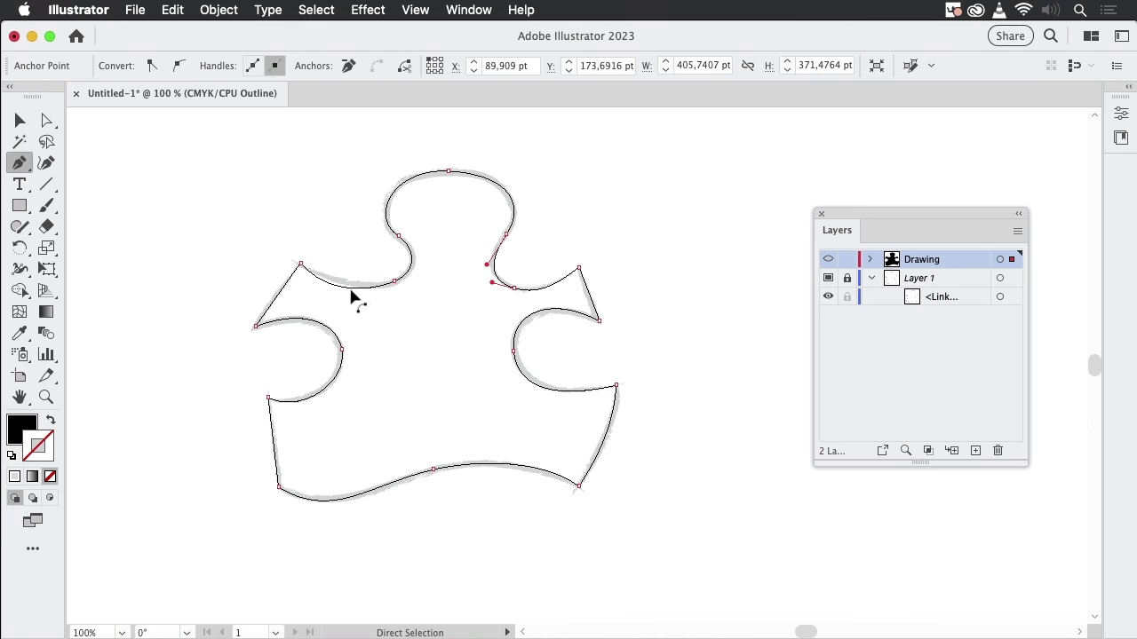
pyautogui.keyDown('super'); pyautogui.click(353, 292); pyautogui.keyUp('super')
pyautogui.moveTo(353, 292); pyautogui.dragTo(380, 299)
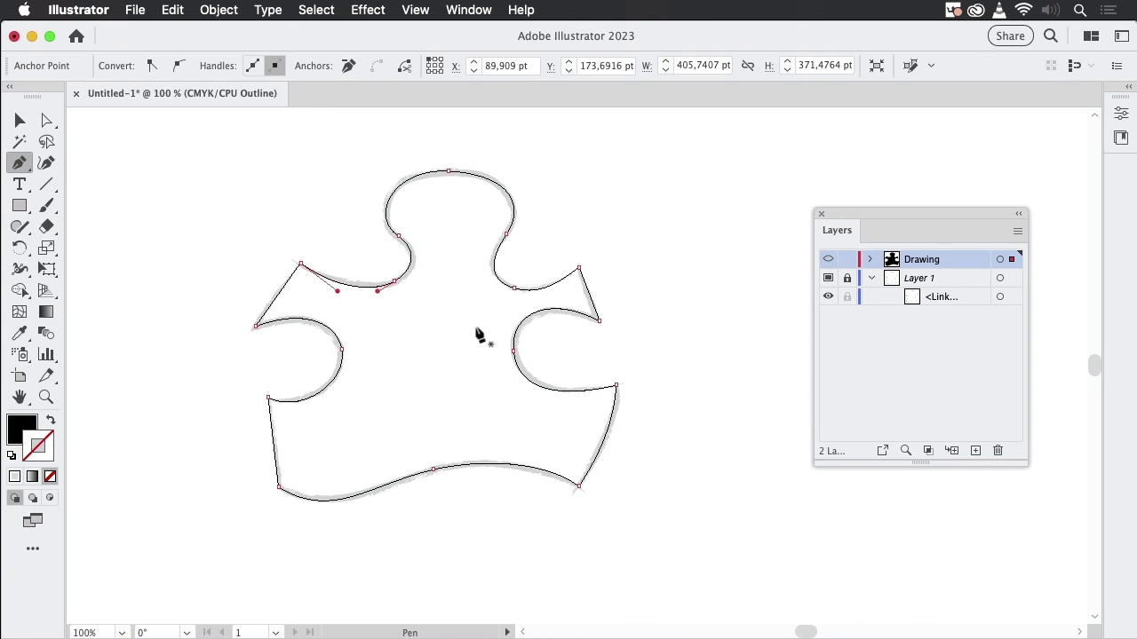
# - Select the right notch's innermost anchor point and adjust its lower handle to fit the sketch
pyautogui.press('super')
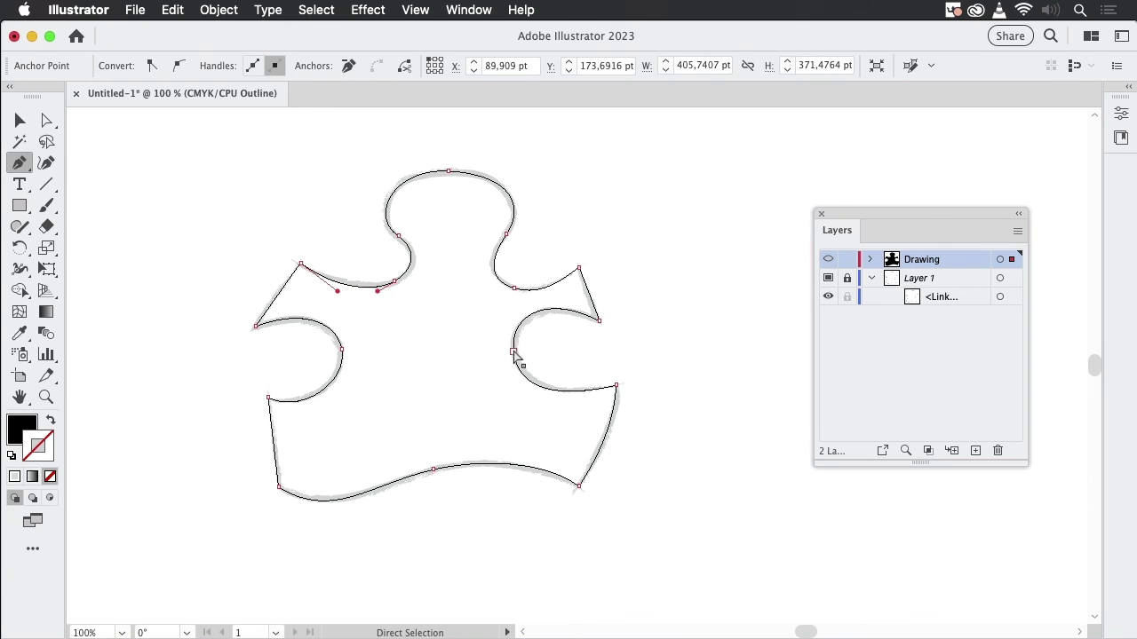
pyautogui.keyDown('super'); pyautogui.click(514, 352); pyautogui.keyUp('super')
pyautogui.moveTo(520, 394); pyautogui.dragTo(520, 394)
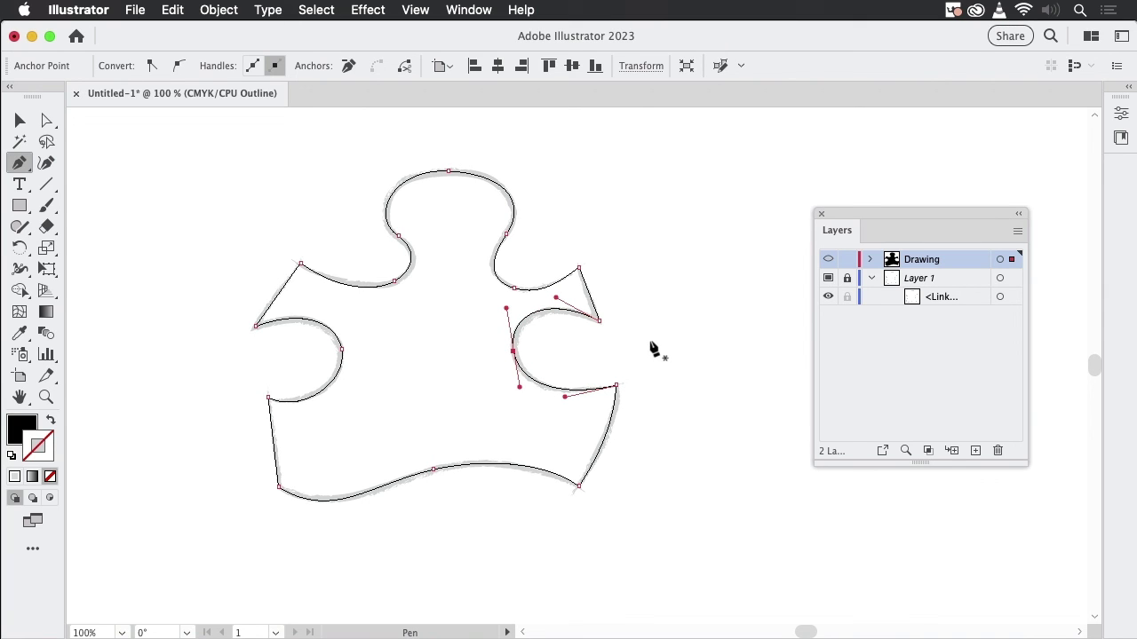